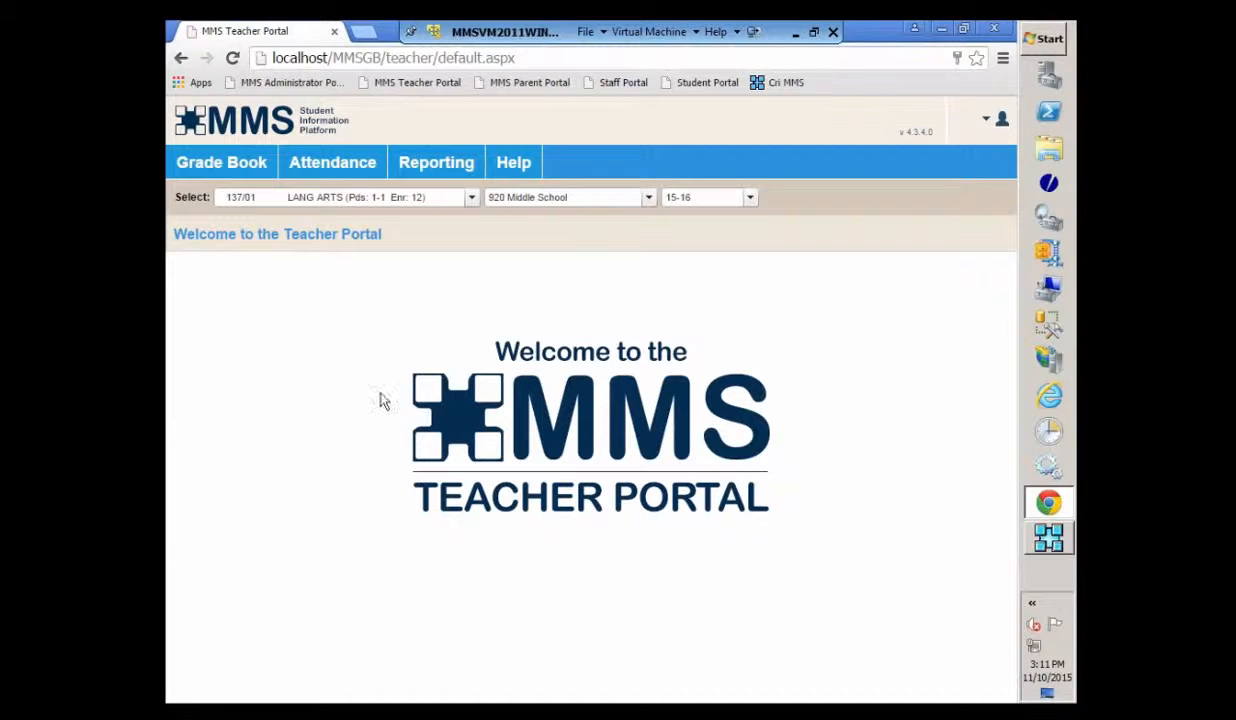
# - Open the LANG ARTS Summary Grid showing Qt1 averages and assignment scores
pyautogui.moveTo(188, 173)
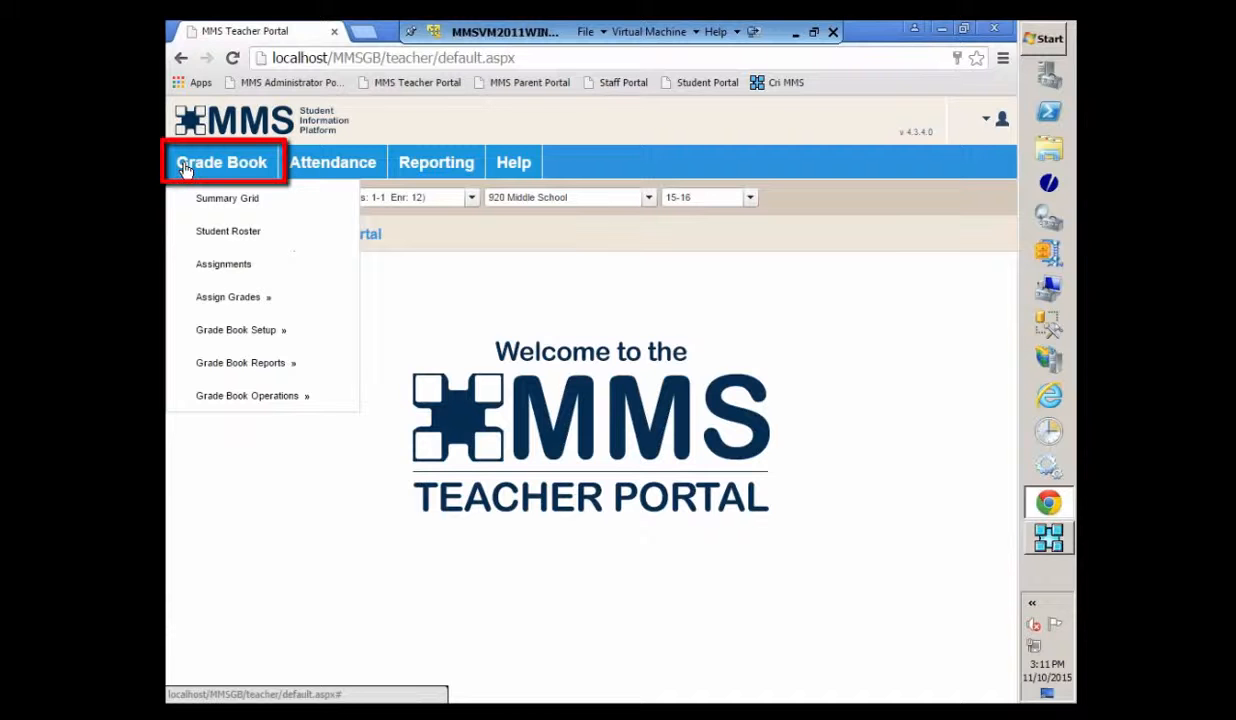
pyautogui.click(201, 200)
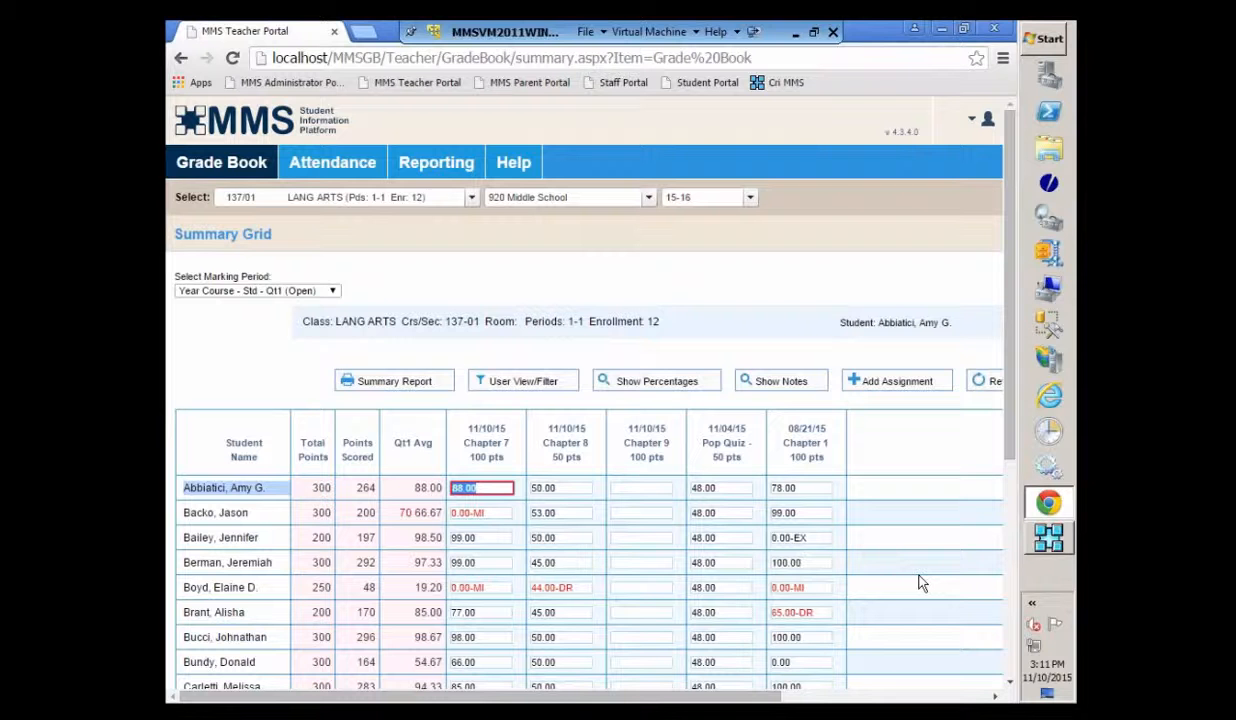
pyautogui.scroll(-1, 886, 569)
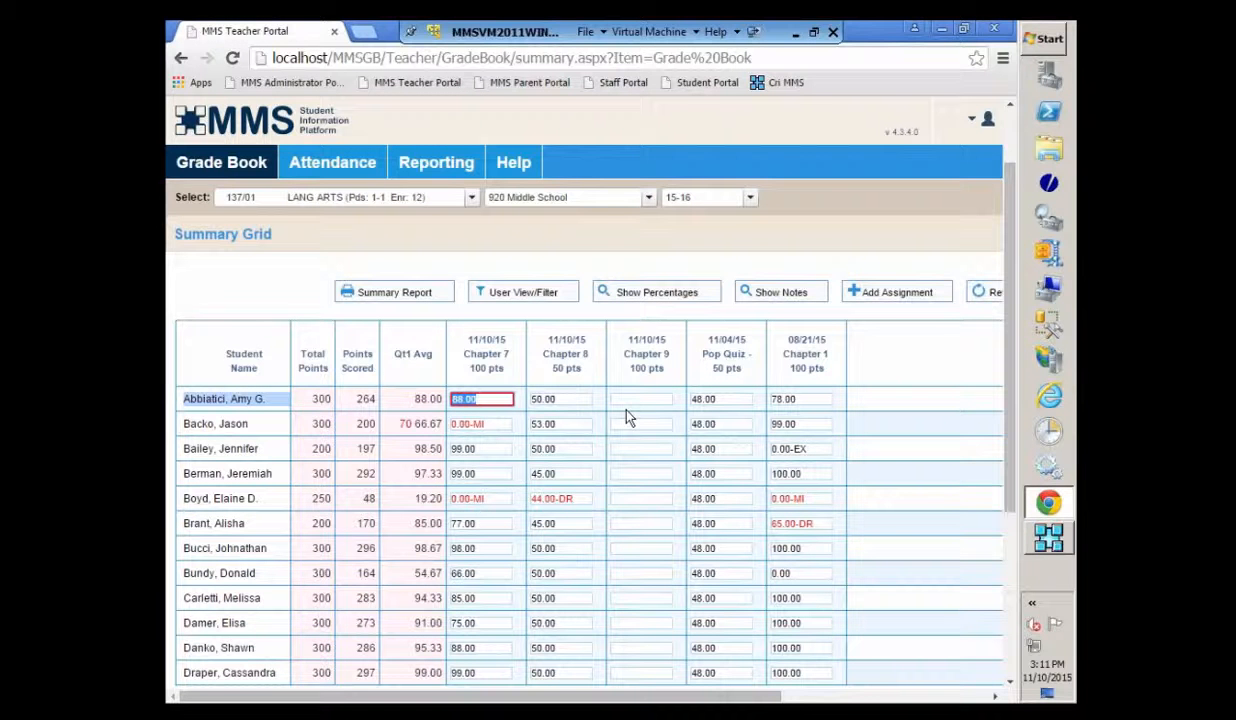
# - Enter Chapter 9 scores of 99, 100, 100 and 66 for the first four students
pyautogui.click(617, 398)
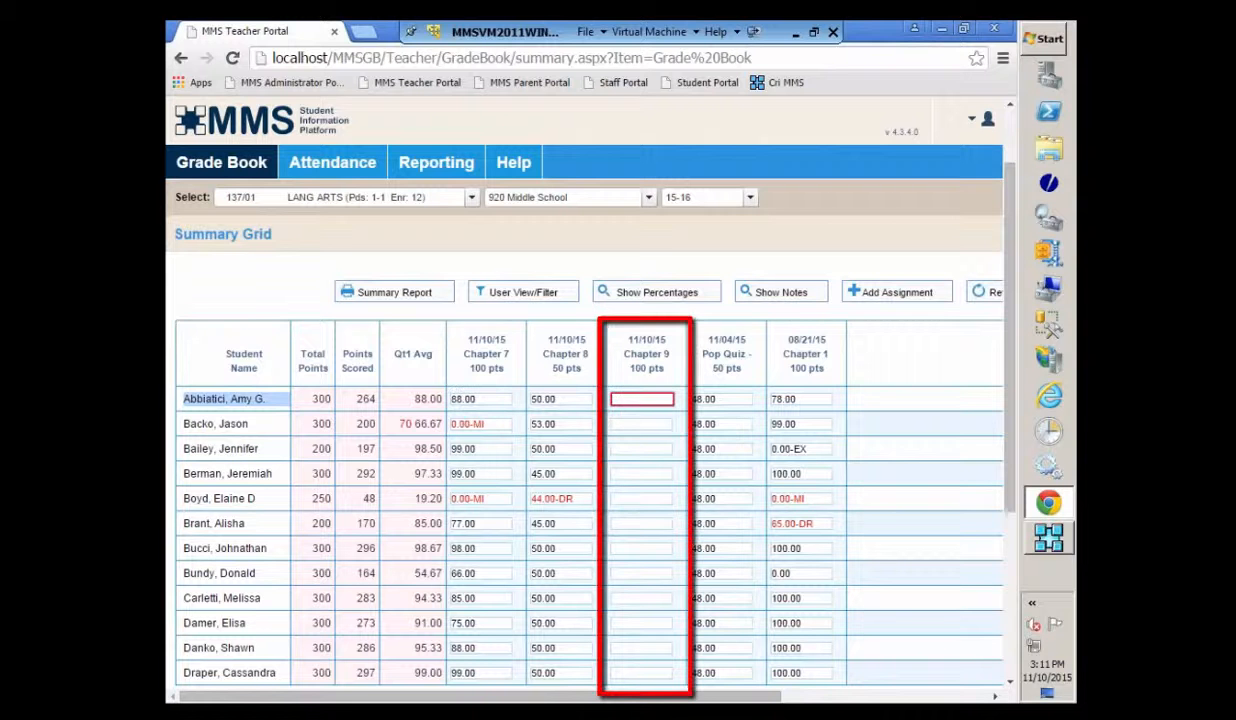
pyautogui.write('99')
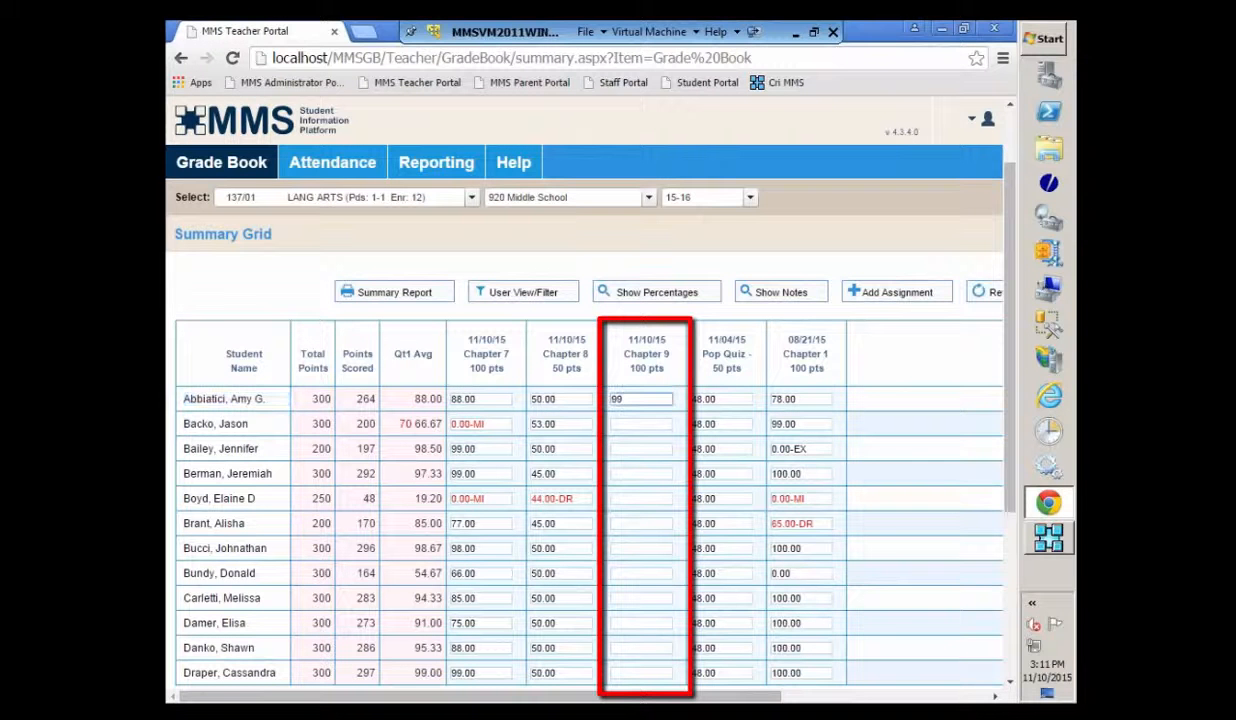
pyautogui.press('Return')
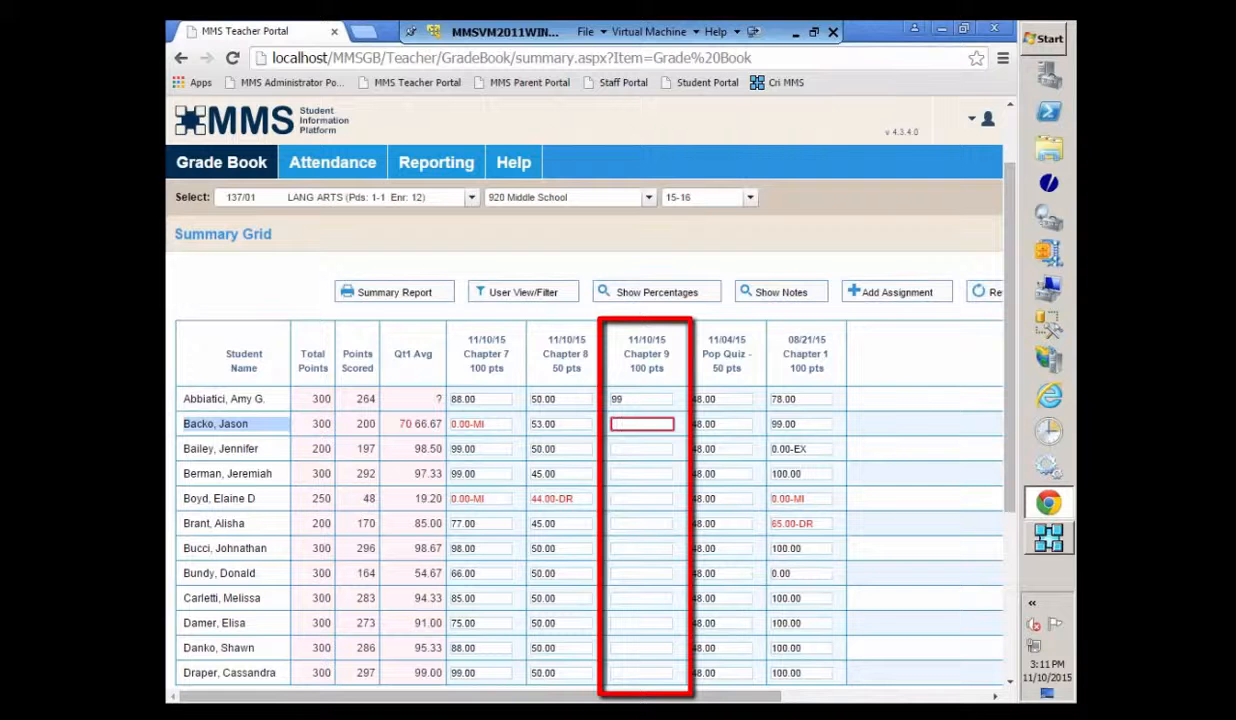
pyautogui.write('100')
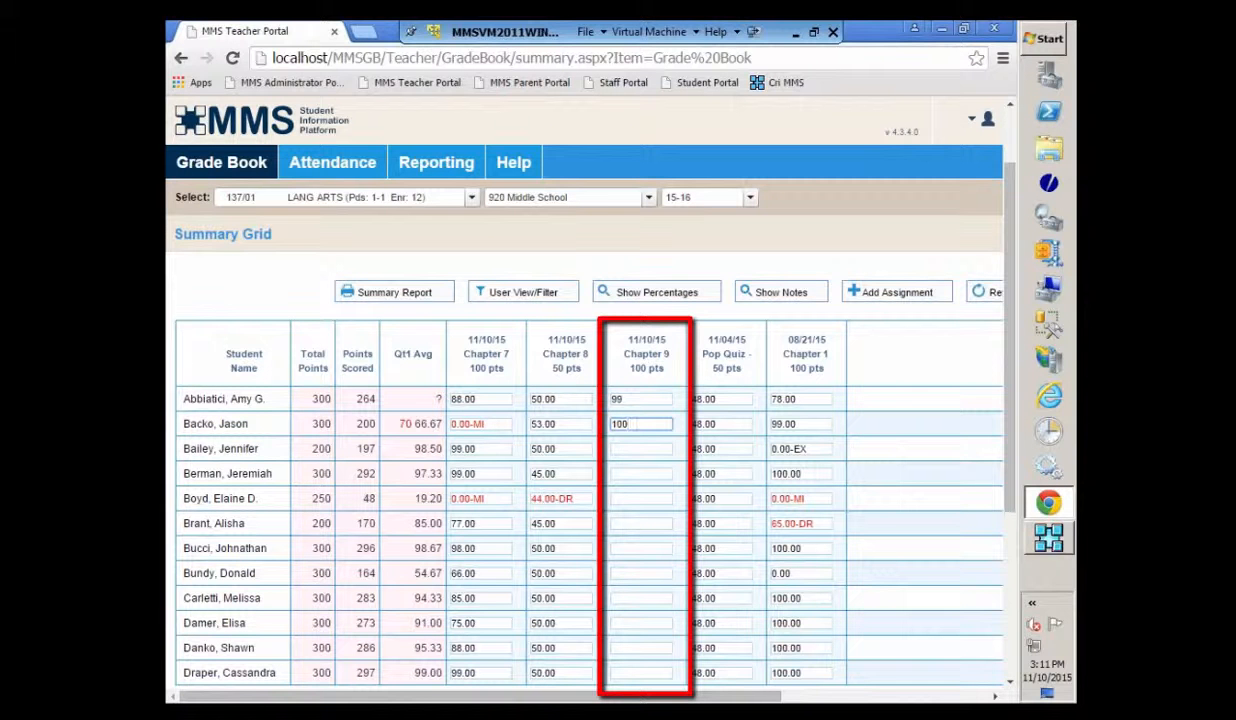
pyautogui.press('Return')
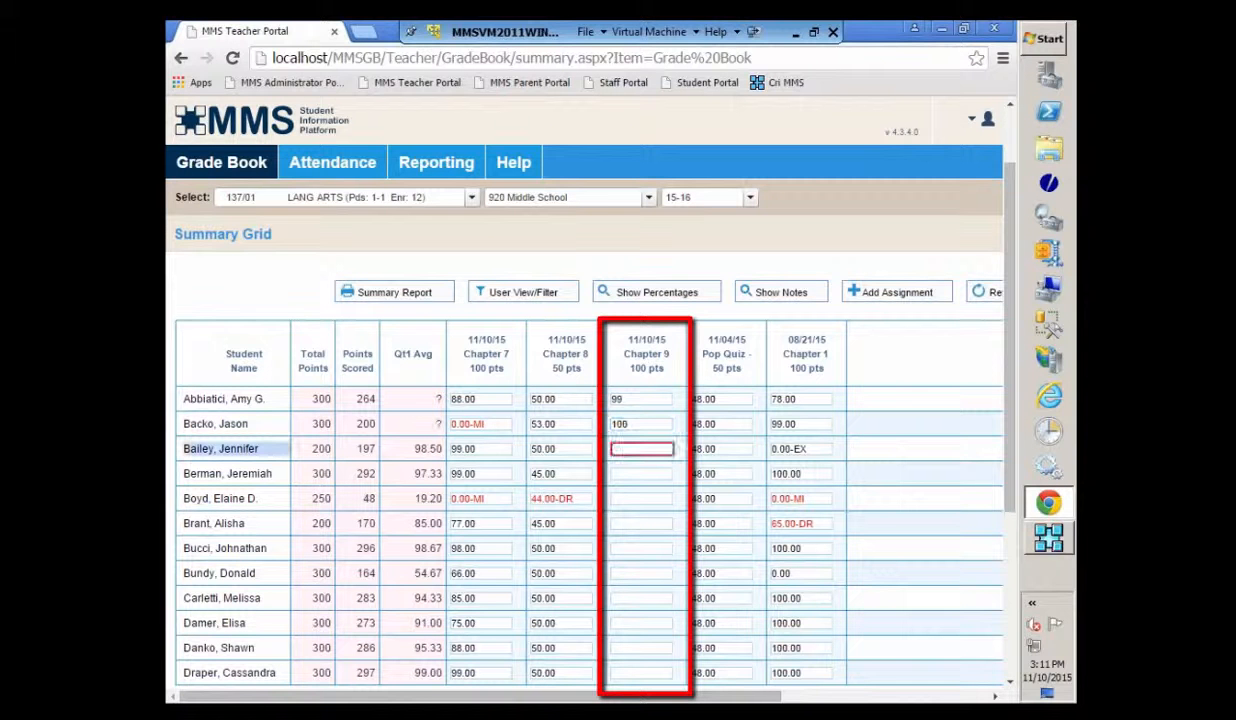
pyautogui.write('1')
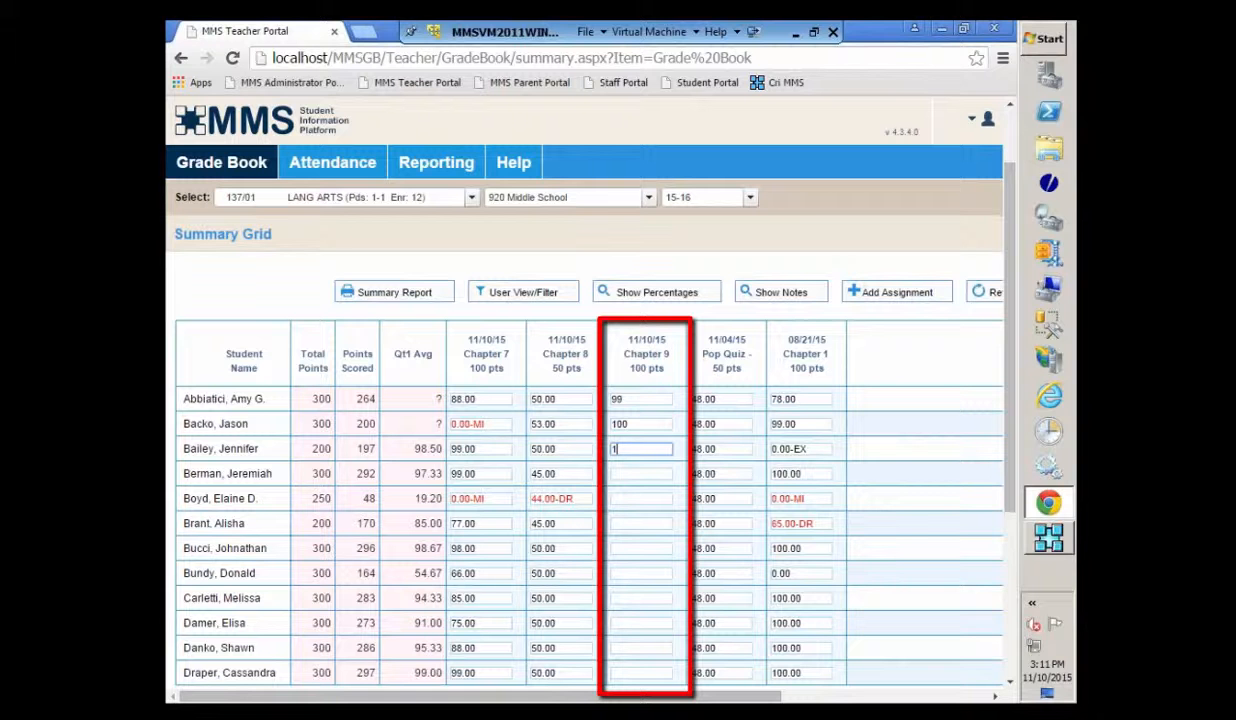
pyautogui.write('00')
pyautogui.press('Return')
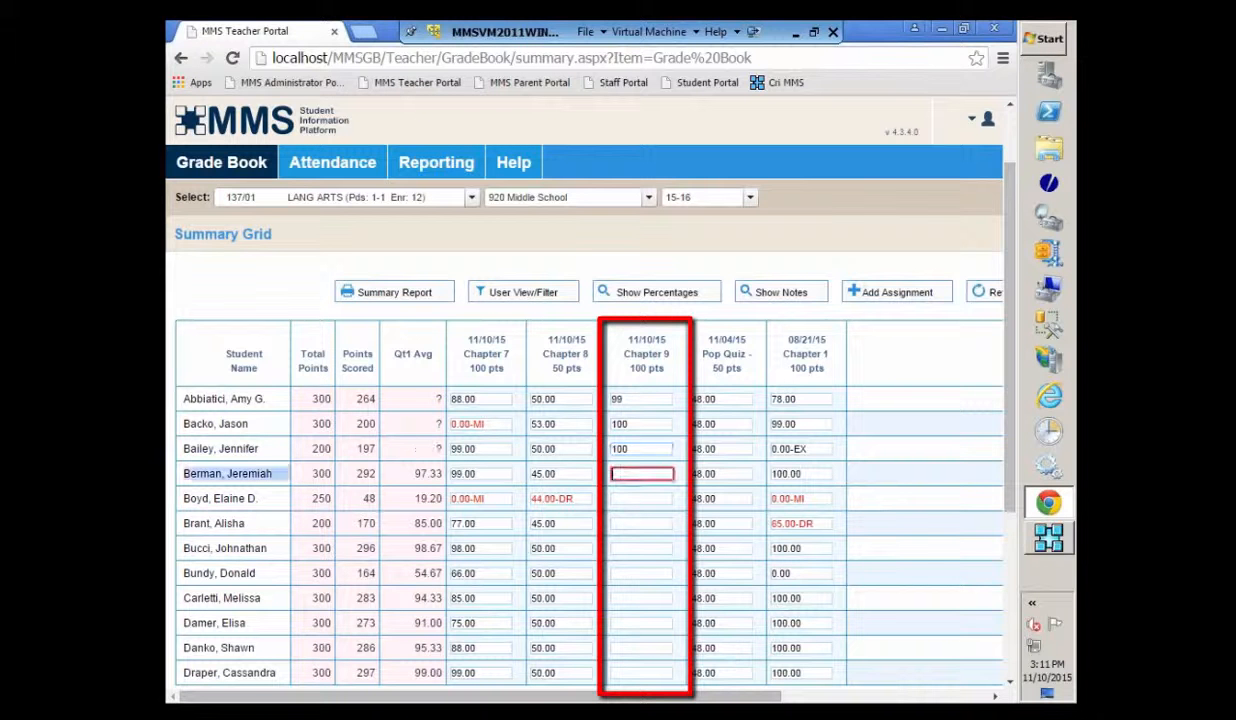
pyautogui.press('Return')
pyautogui.press('Return')
pyautogui.press('Return')
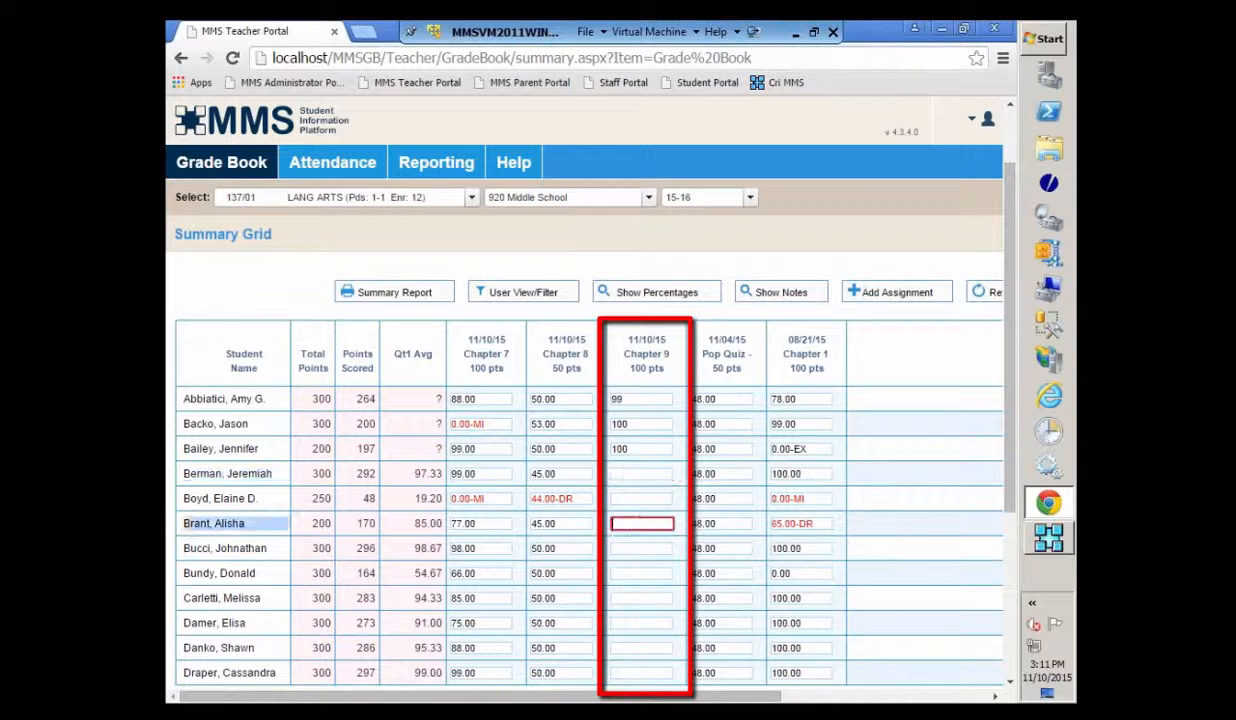
pyautogui.press('Up')
pyautogui.press('Up')
pyautogui.press('Up')
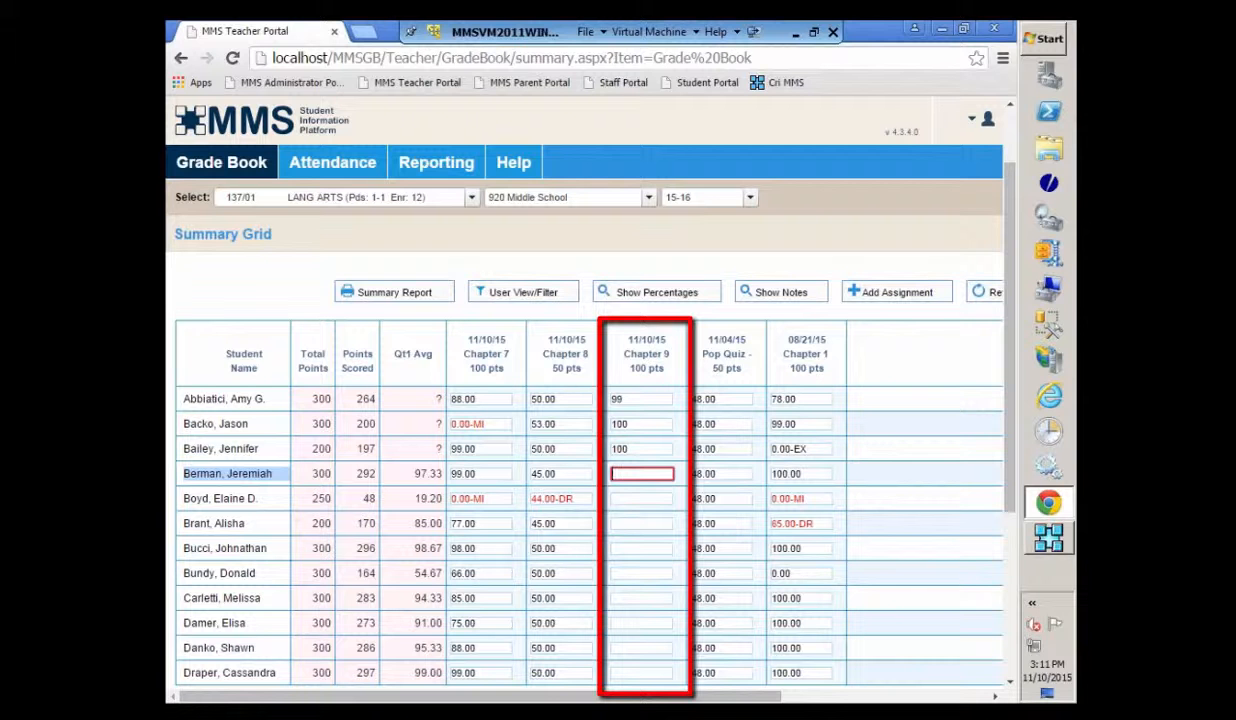
pyautogui.write('66')
pyautogui.press('Return')
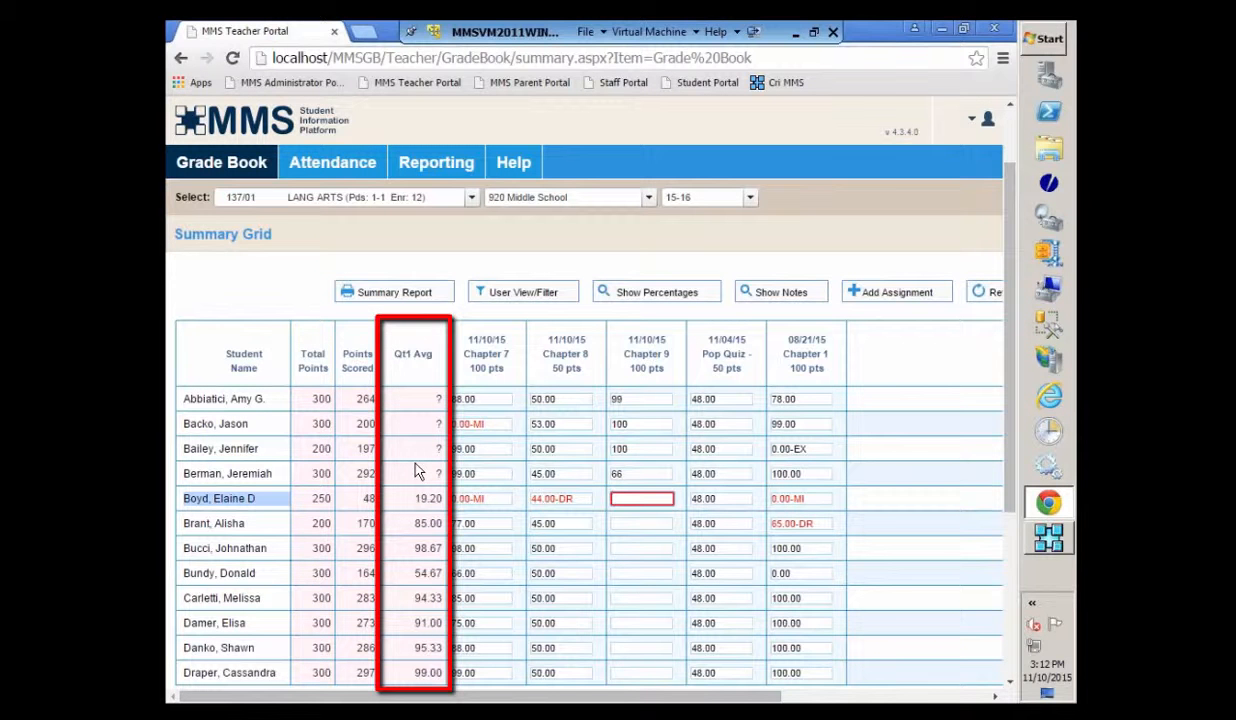
# - Enter Chapter 9 scores of 90 and 88 for two more students
pyautogui.click(631, 578)
pyautogui.write('99')
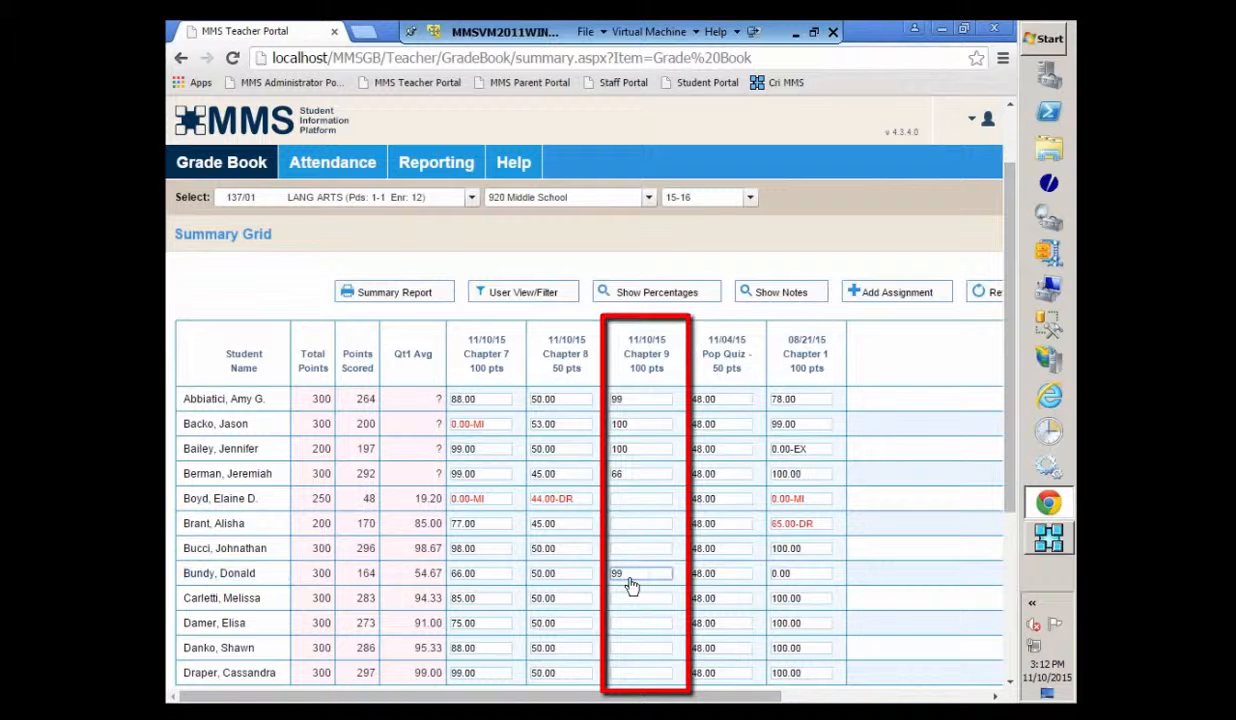
pyautogui.press('BackSpace')
pyautogui.write('0')
pyautogui.click(629, 650)
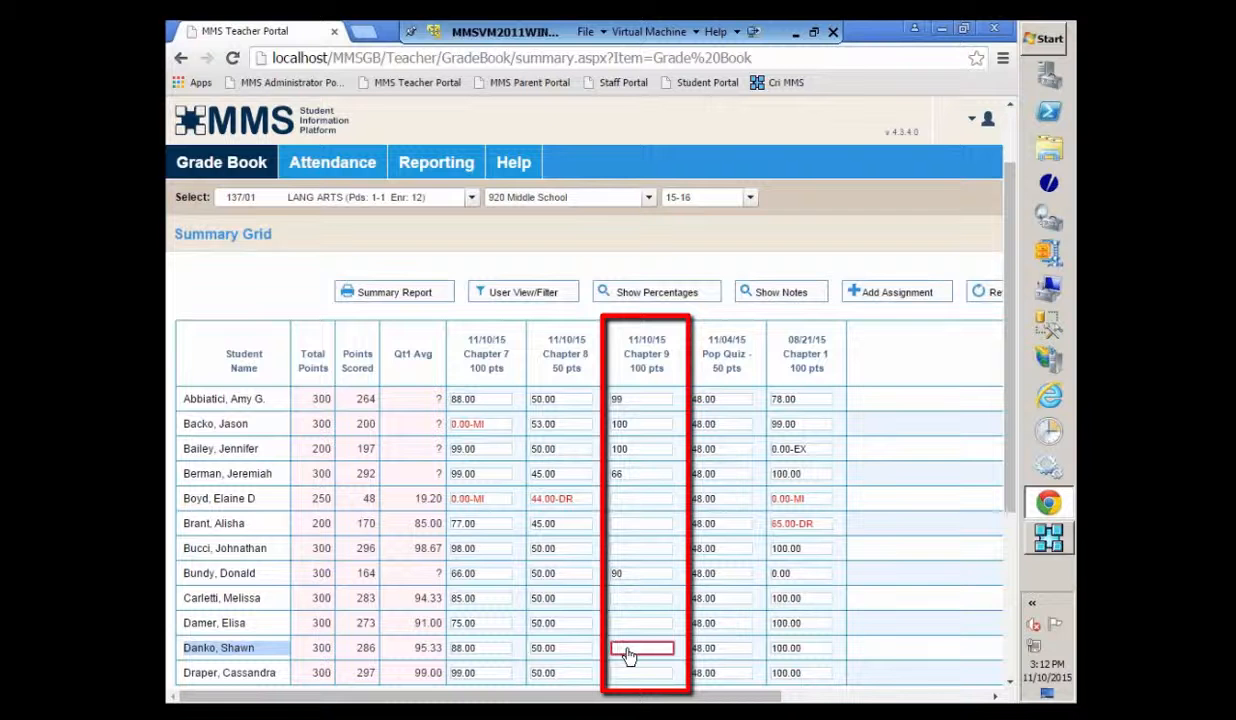
pyautogui.write('88')
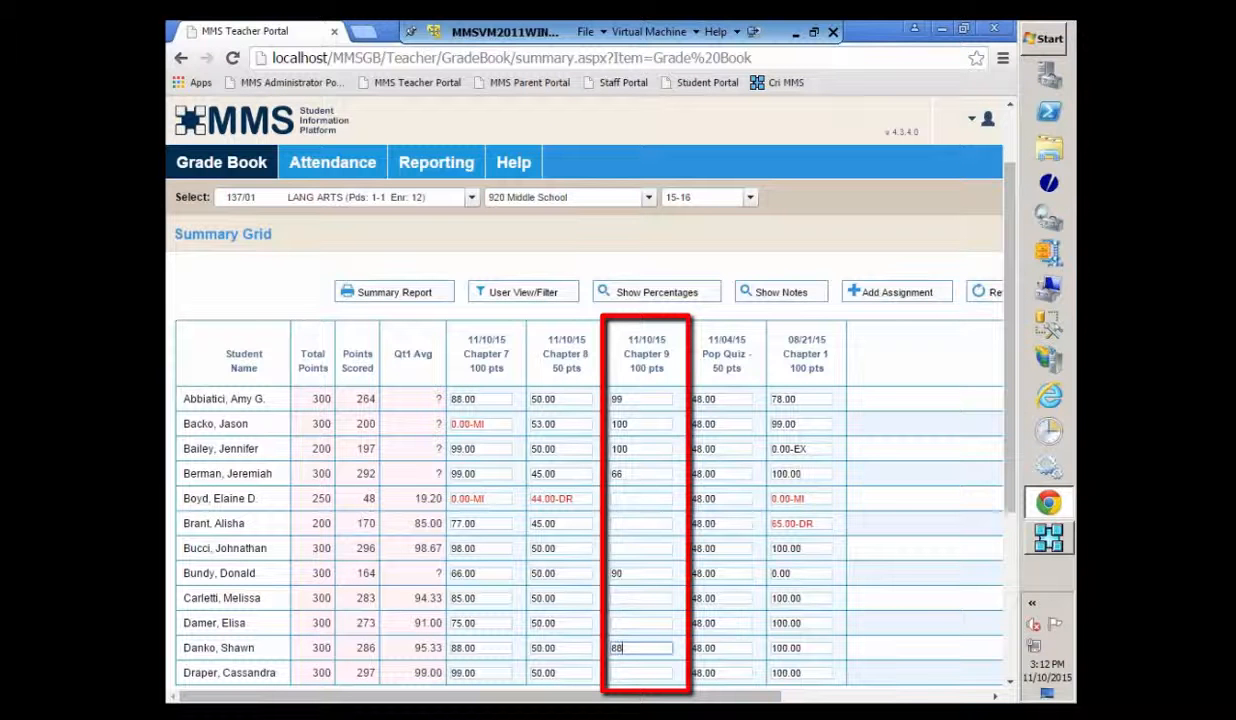
pyautogui.click(640, 498)
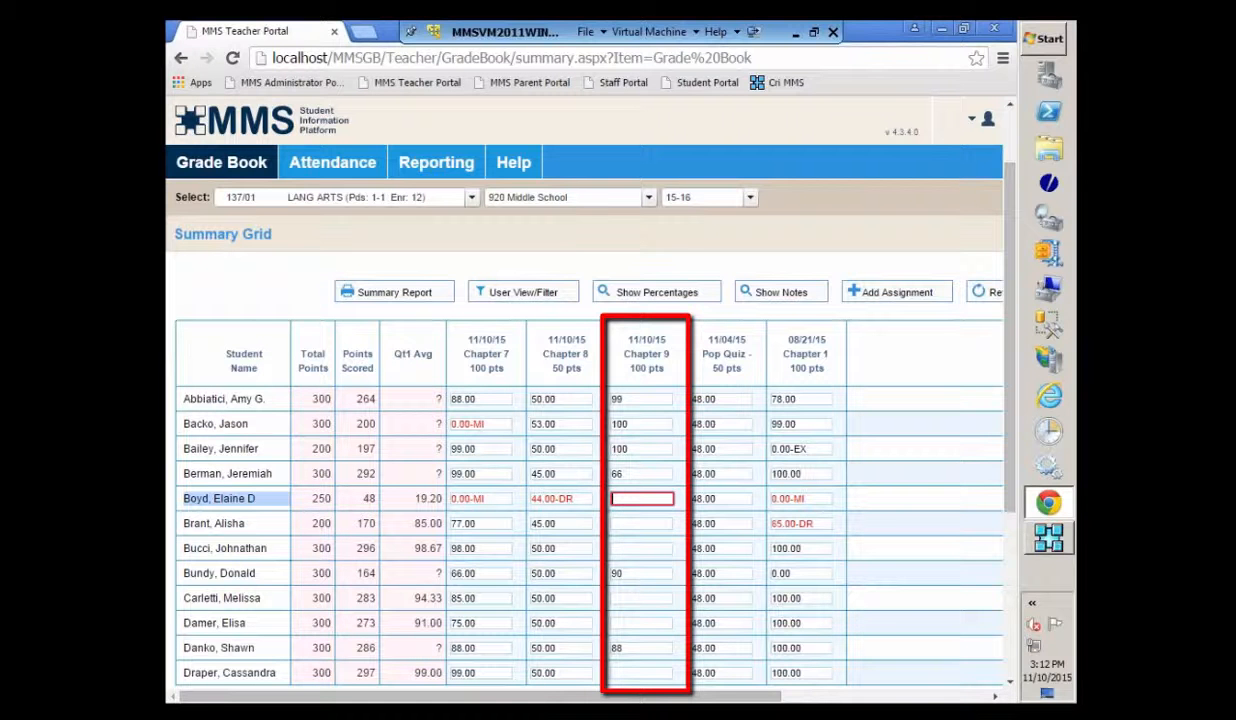
# - Bring up Assign Same Points/Score As to All for the Chapter 9 assignment
pyautogui.rightClick(648, 498)
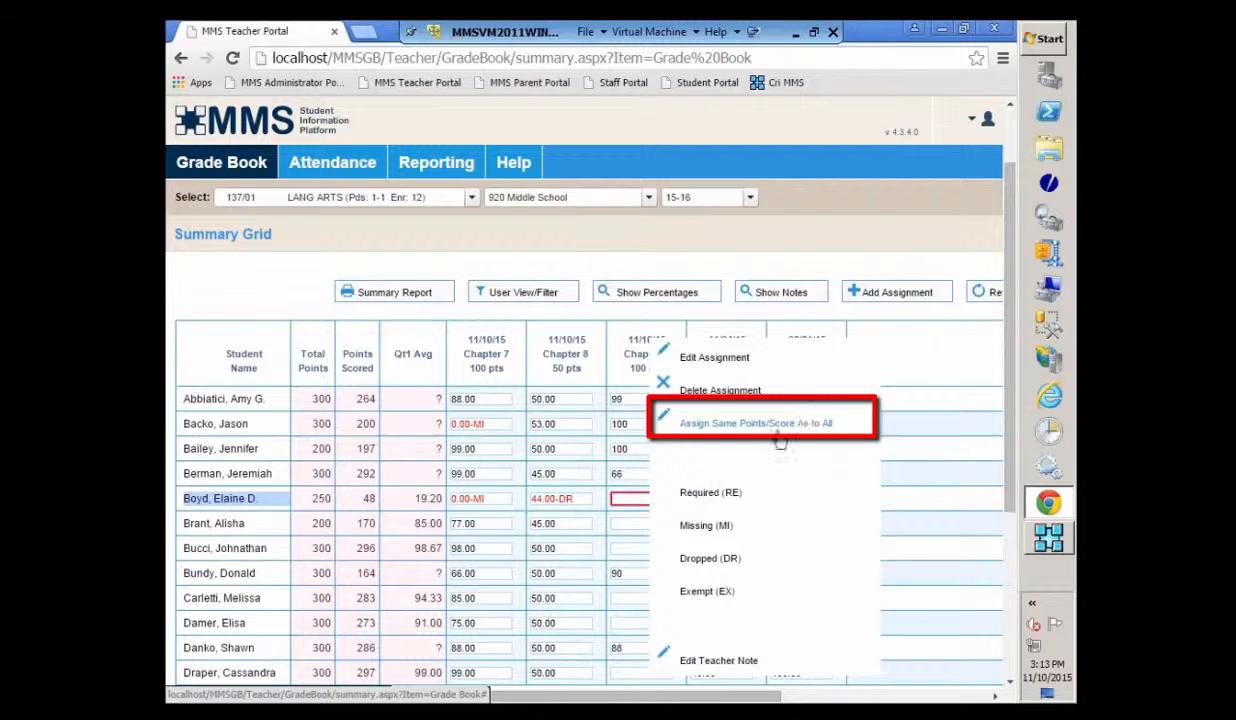
pyautogui.click(747, 424)
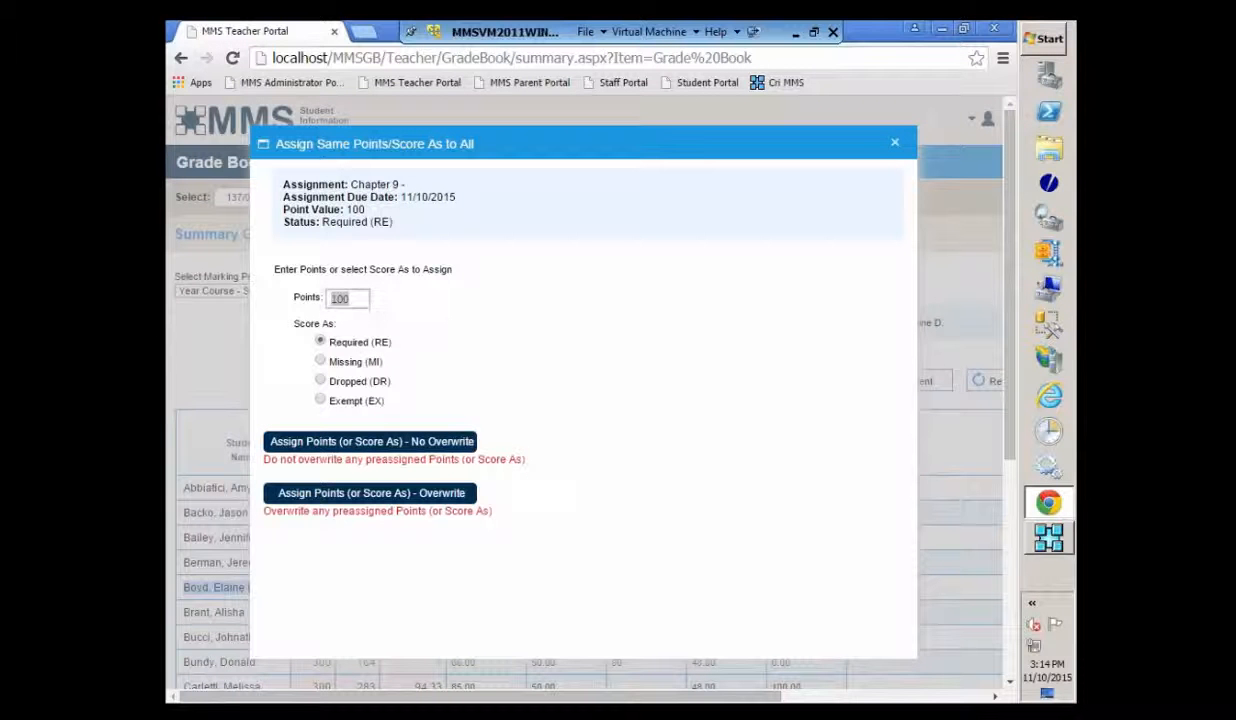
# - Assign 100 Chapter 9 points to all unscored students with No Overwrite, then close the dialog
pyautogui.doubleClick(358, 302)
pyautogui.press('BackSpace')
pyautogui.write('55')
pyautogui.press('BackSpace')
pyautogui.press('BackSpace')
pyautogui.write('85')
pyautogui.press('BackSpace')
pyautogui.press('BackSpace')
pyautogui.write('100')
pyautogui.click(405, 303)
pyautogui.click(320, 447)
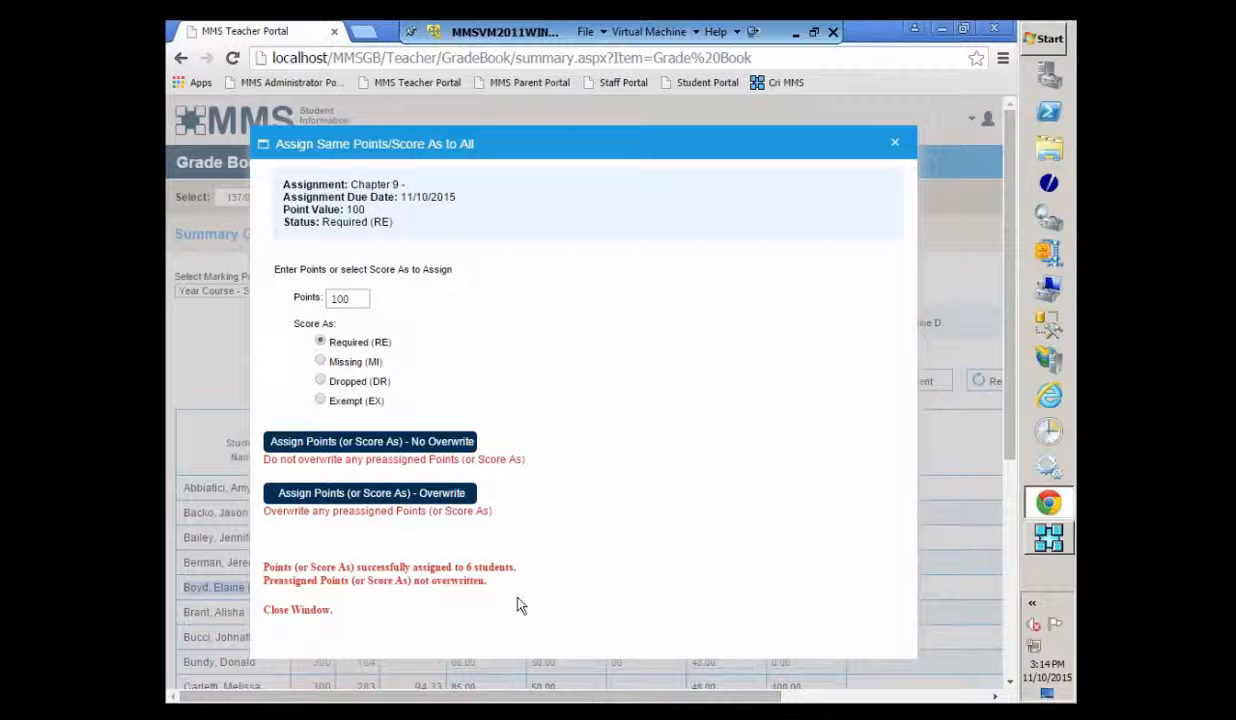
pyautogui.click(894, 146)
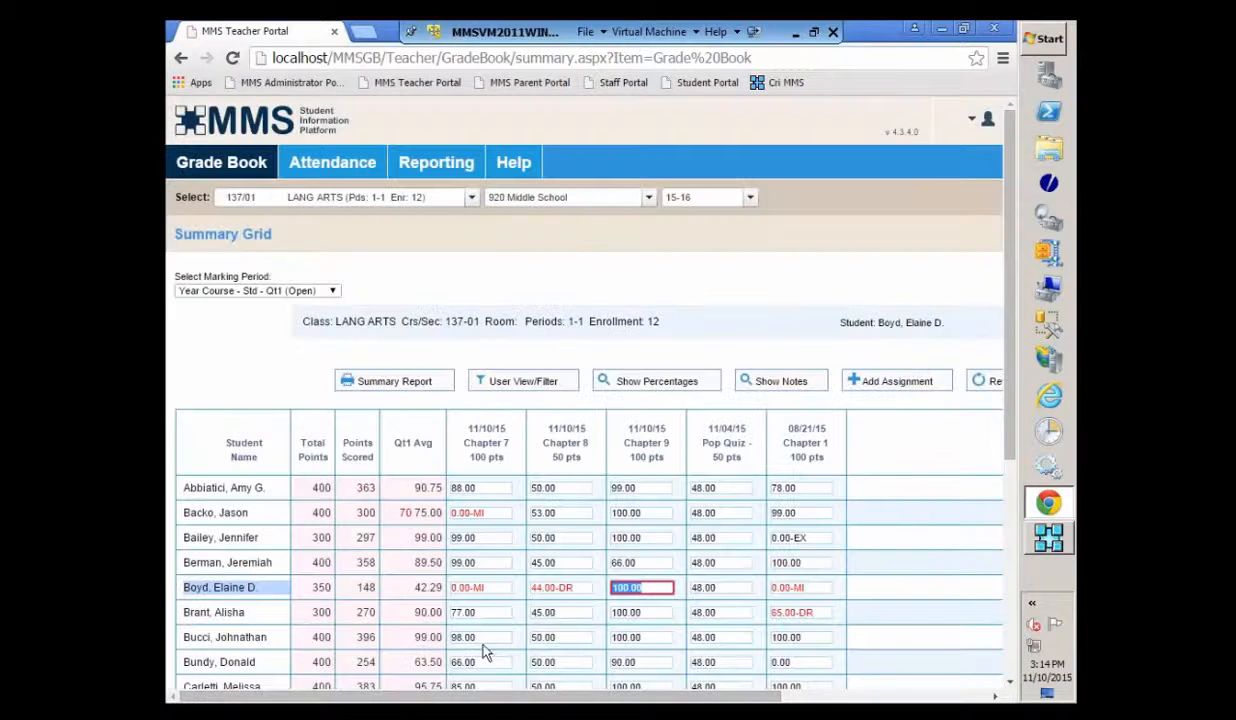
# - Clear two 100.00 Chapter 9 scores and the second-to-last student's 88.00 score
pyautogui.scroll(-3, 666, 513)
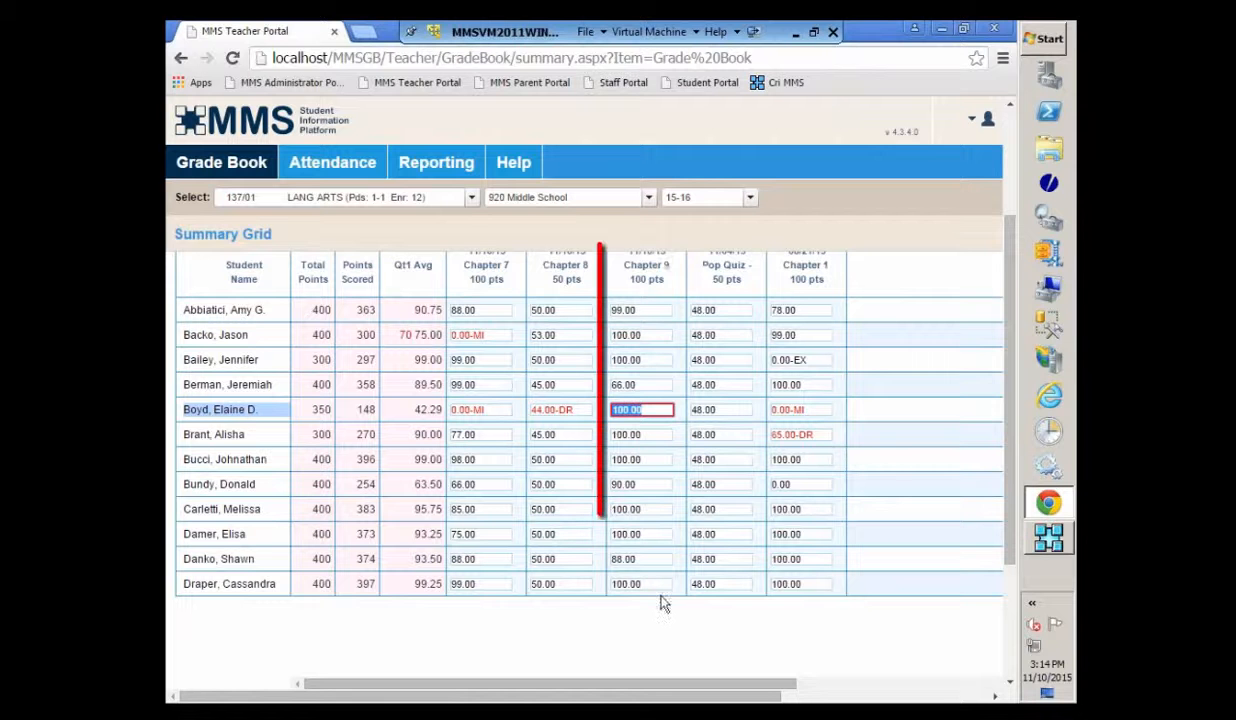
pyautogui.click(654, 513)
pyautogui.press('BackSpace')
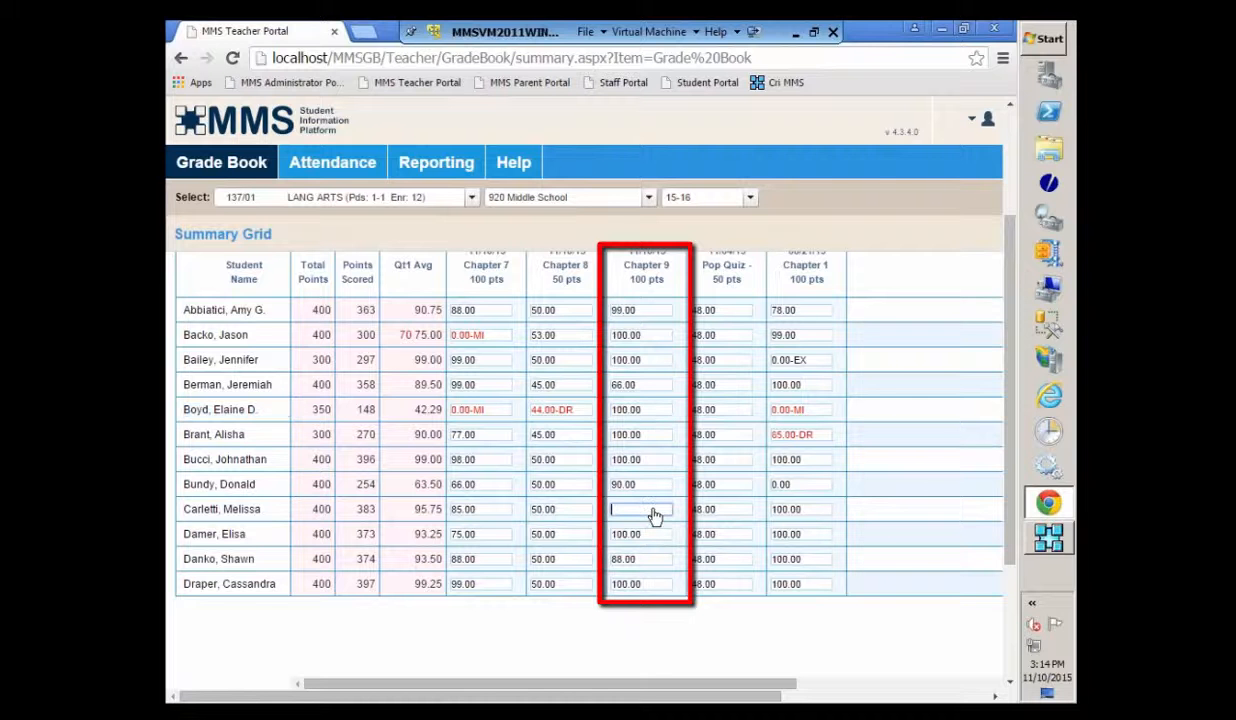
pyautogui.click(654, 417)
pyautogui.press('BackSpace')
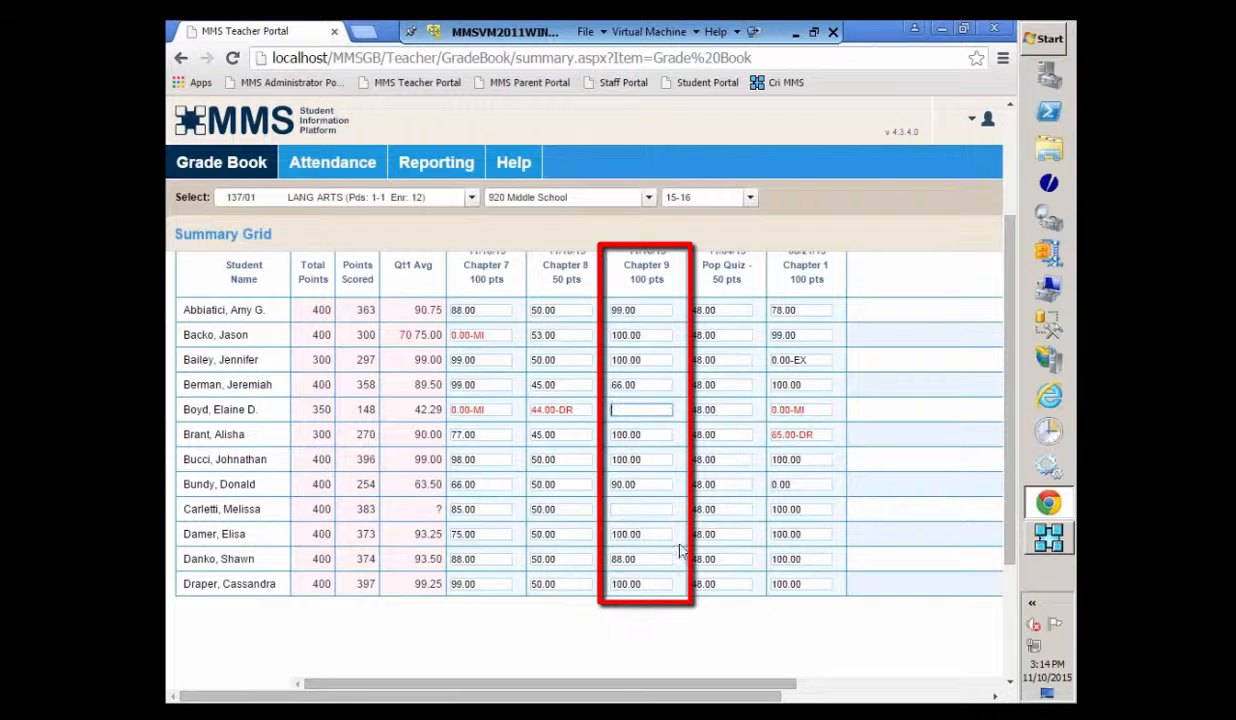
pyautogui.click(661, 566)
pyautogui.press('BackSpace')
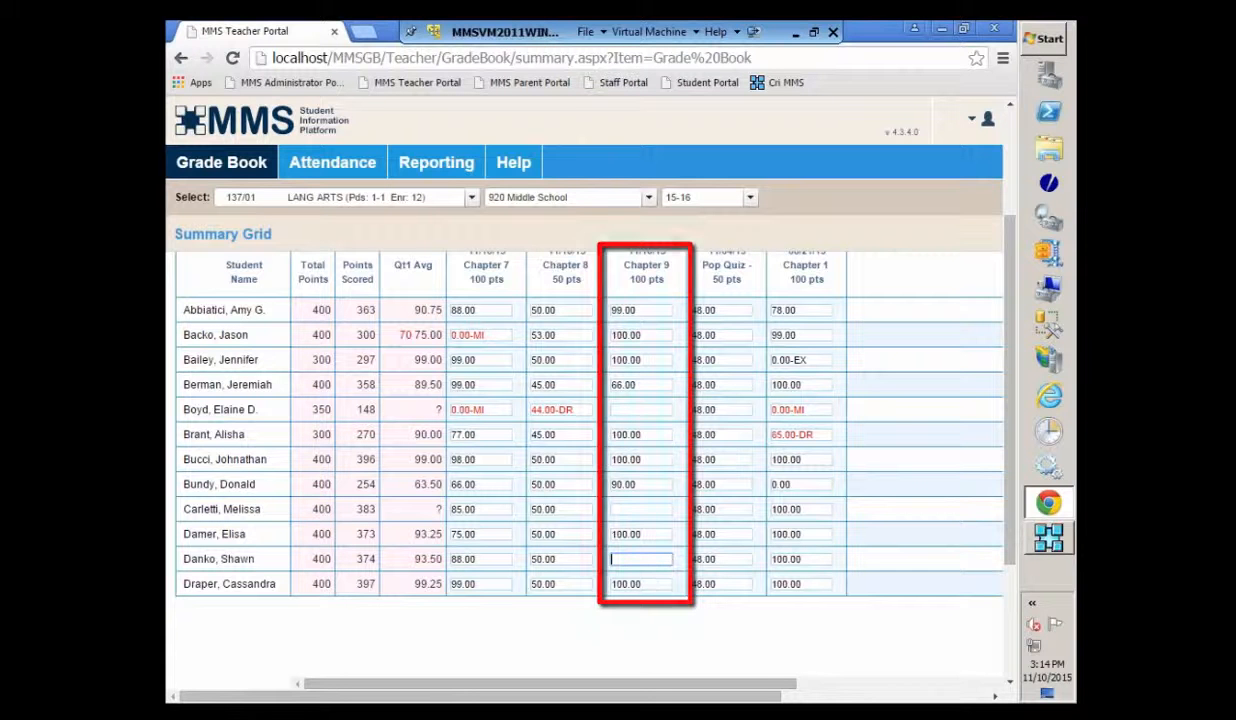
# - Mark all blank Chapter 9 scores as Missing (MI) without overwriting existing scores
pyautogui.rightClick(640, 409)
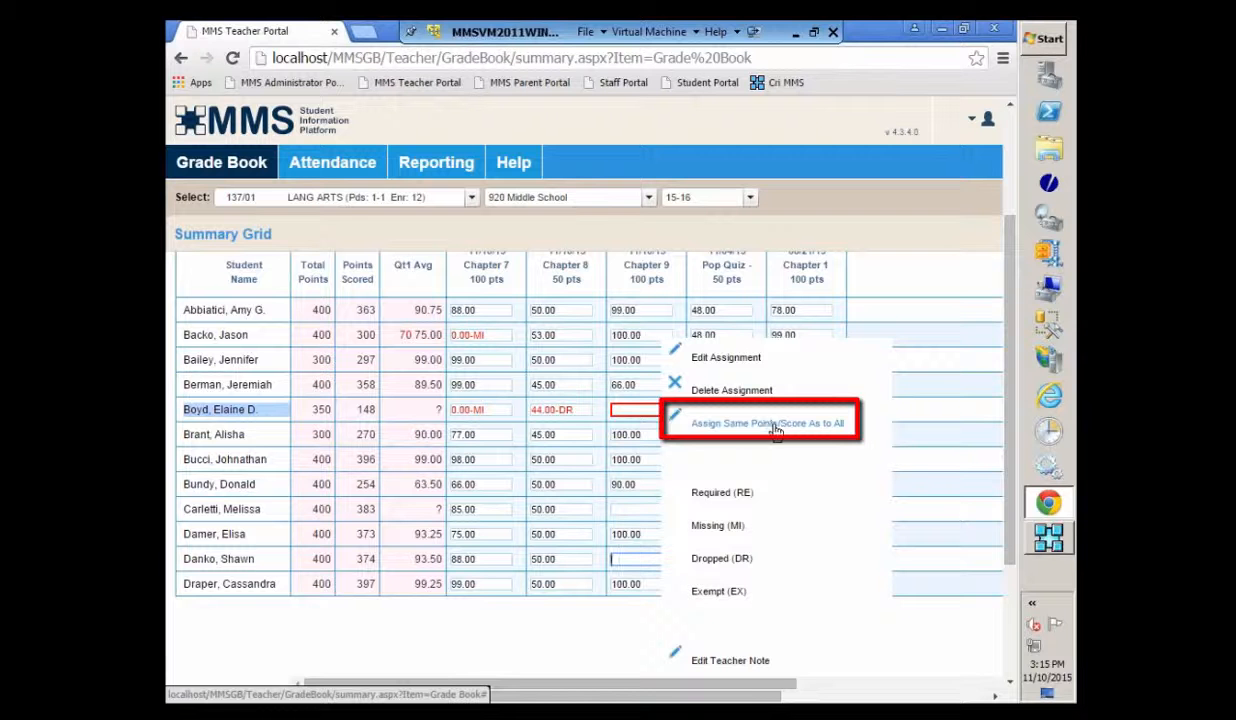
pyautogui.click(775, 428)
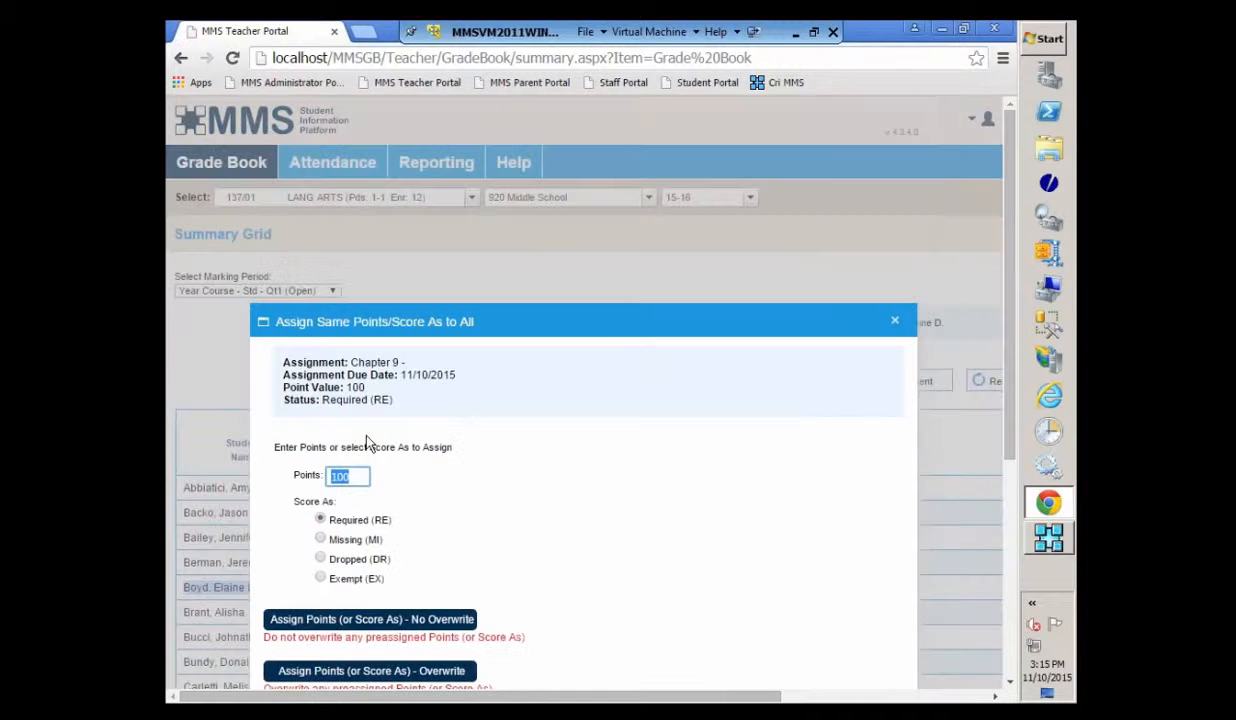
pyautogui.click(323, 540)
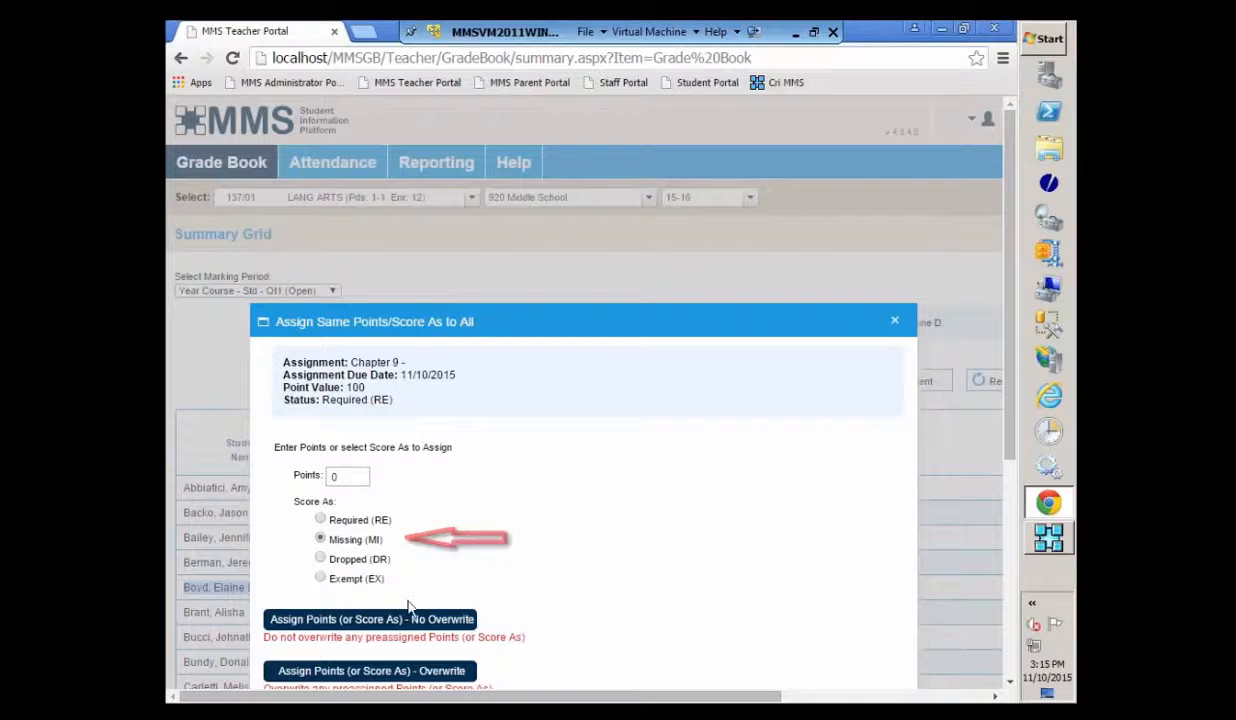
pyautogui.scroll(-2, 550, 575)
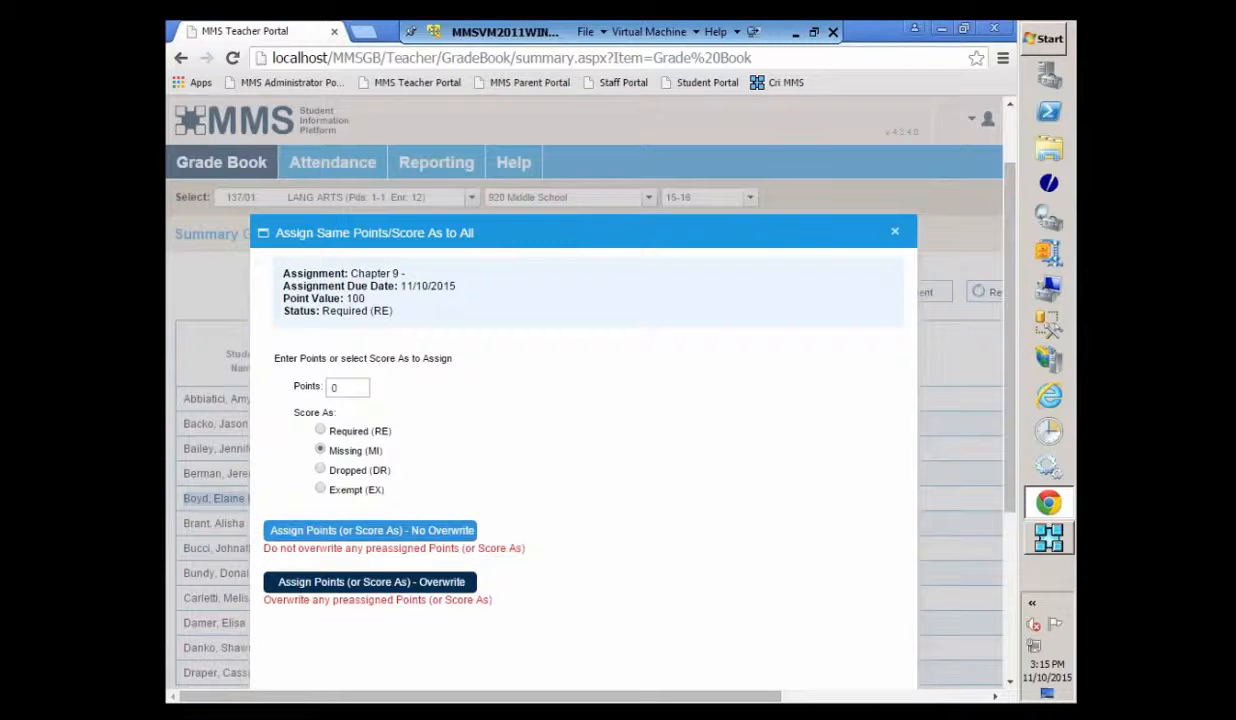
pyautogui.click(370, 530)
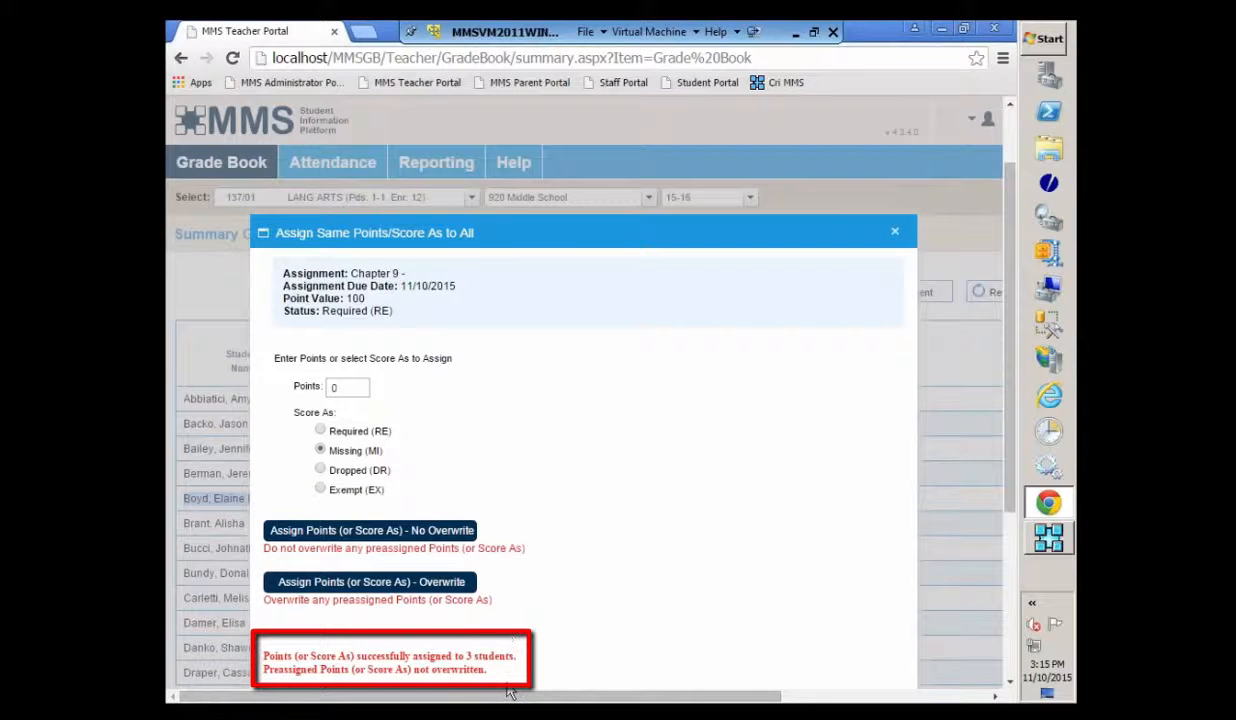
pyautogui.scroll(-1, 735, 290)
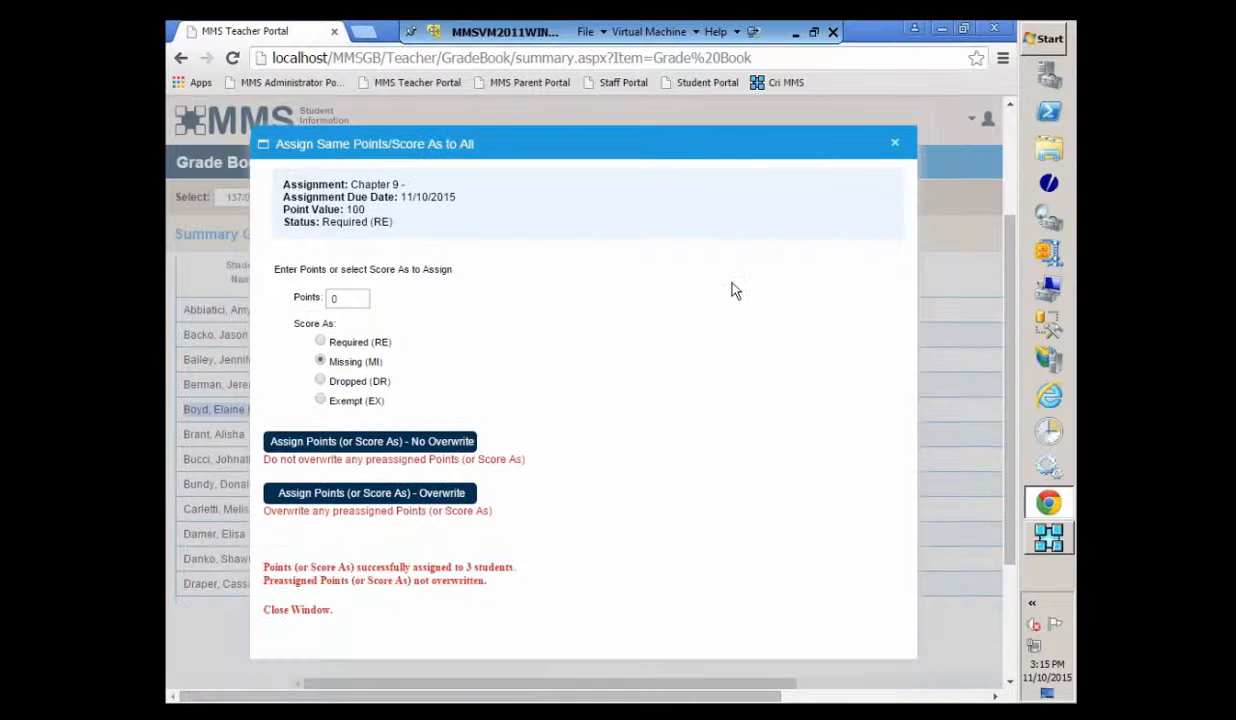
pyautogui.click(894, 143)
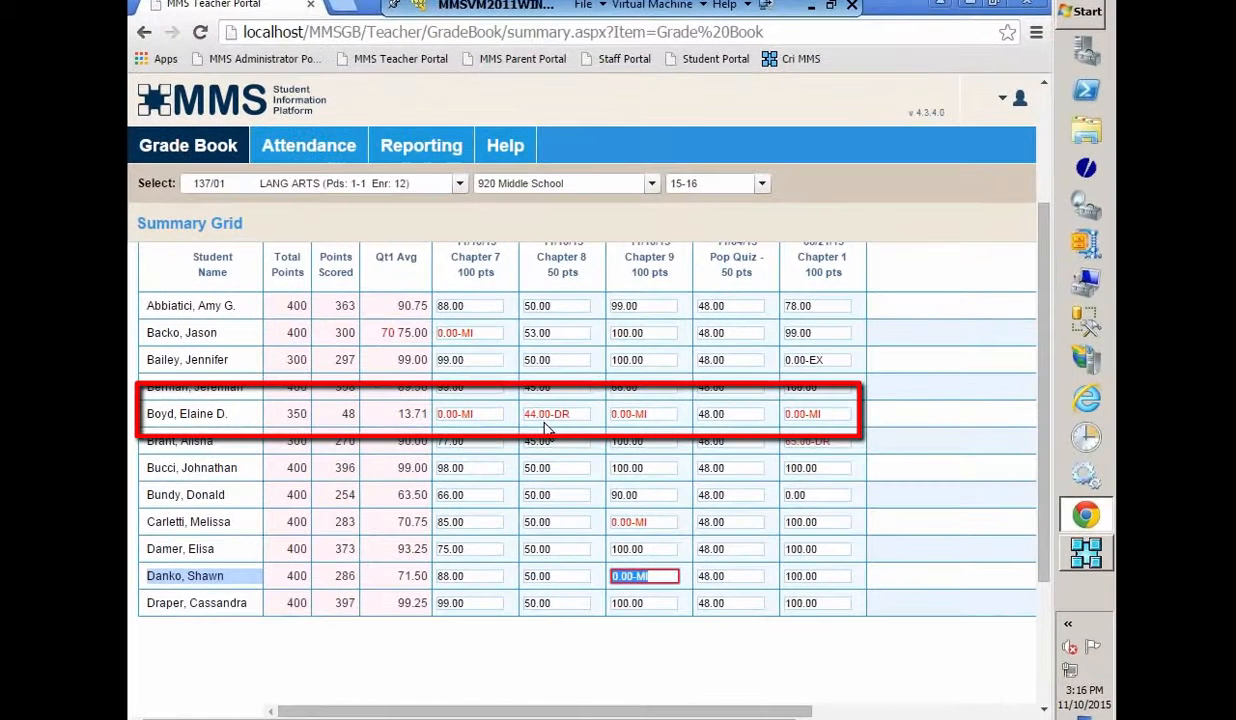
# - Open the status options on the fifth student's 44.00-DR Chapter 8 score
pyautogui.rightClick(547, 428)
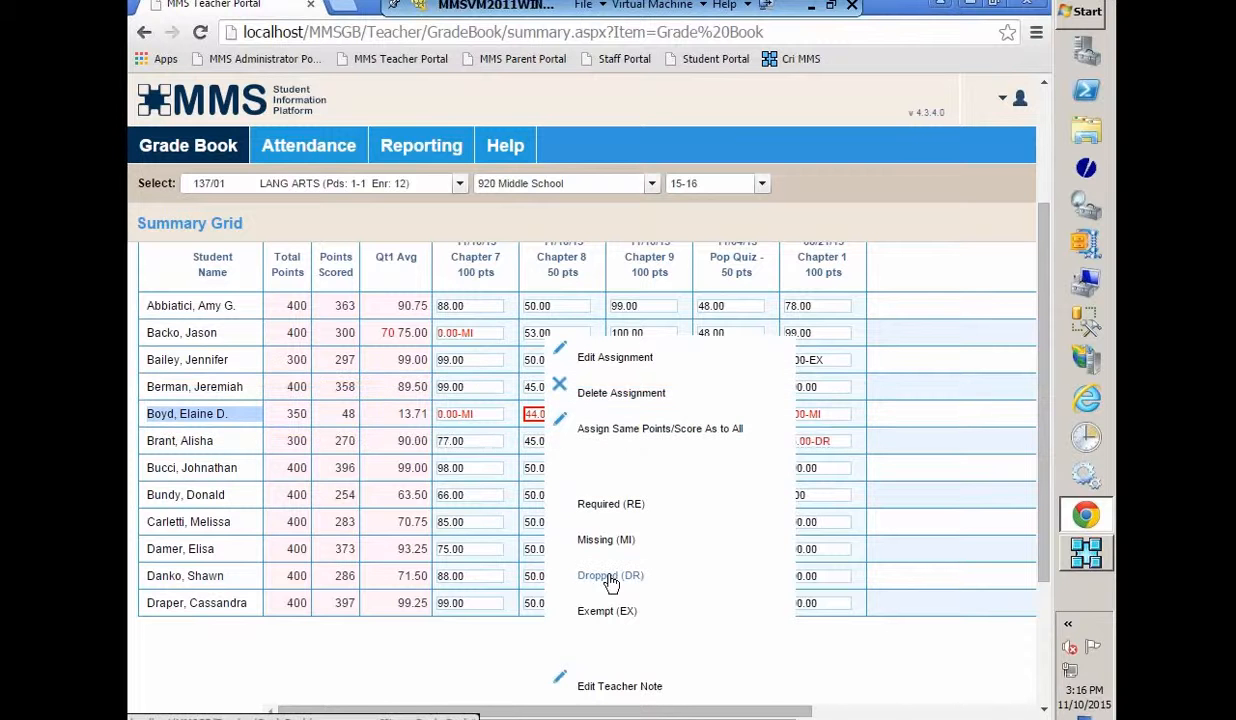
# - Mark the eighth student's 0.00 Chapter 1 score as Dropped (DR)
pyautogui.click(808, 654)
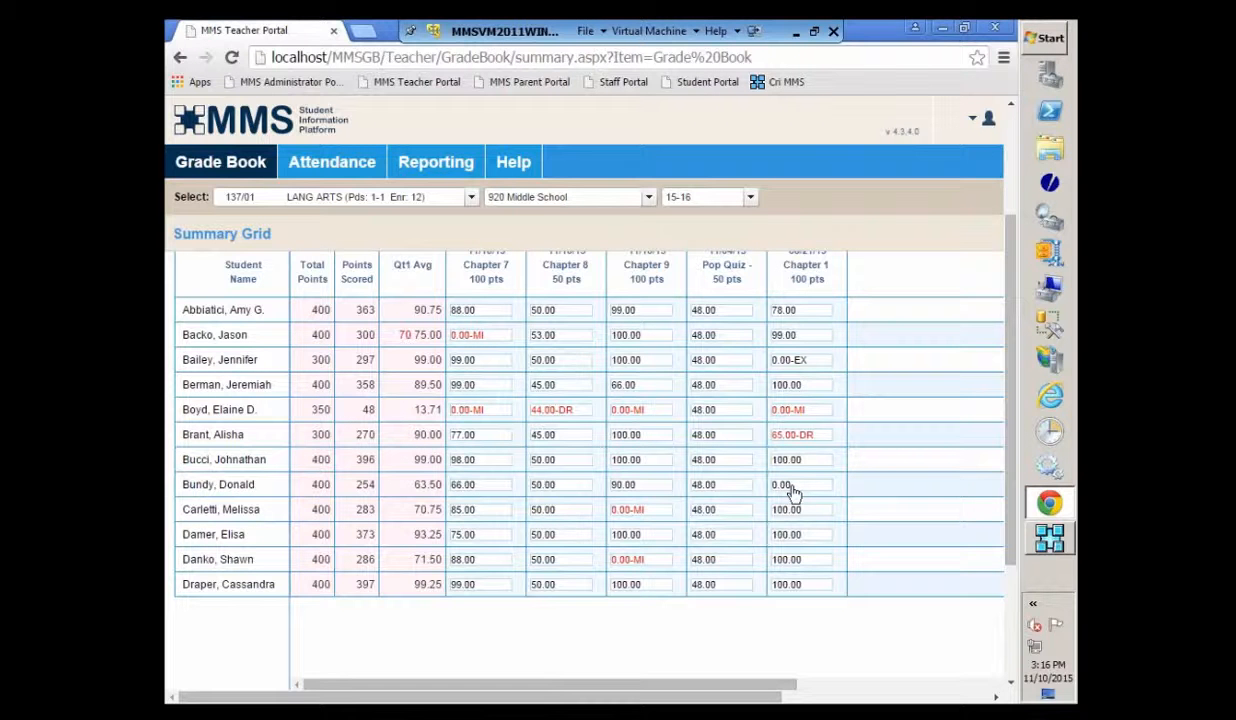
pyautogui.rightClick(789, 485)
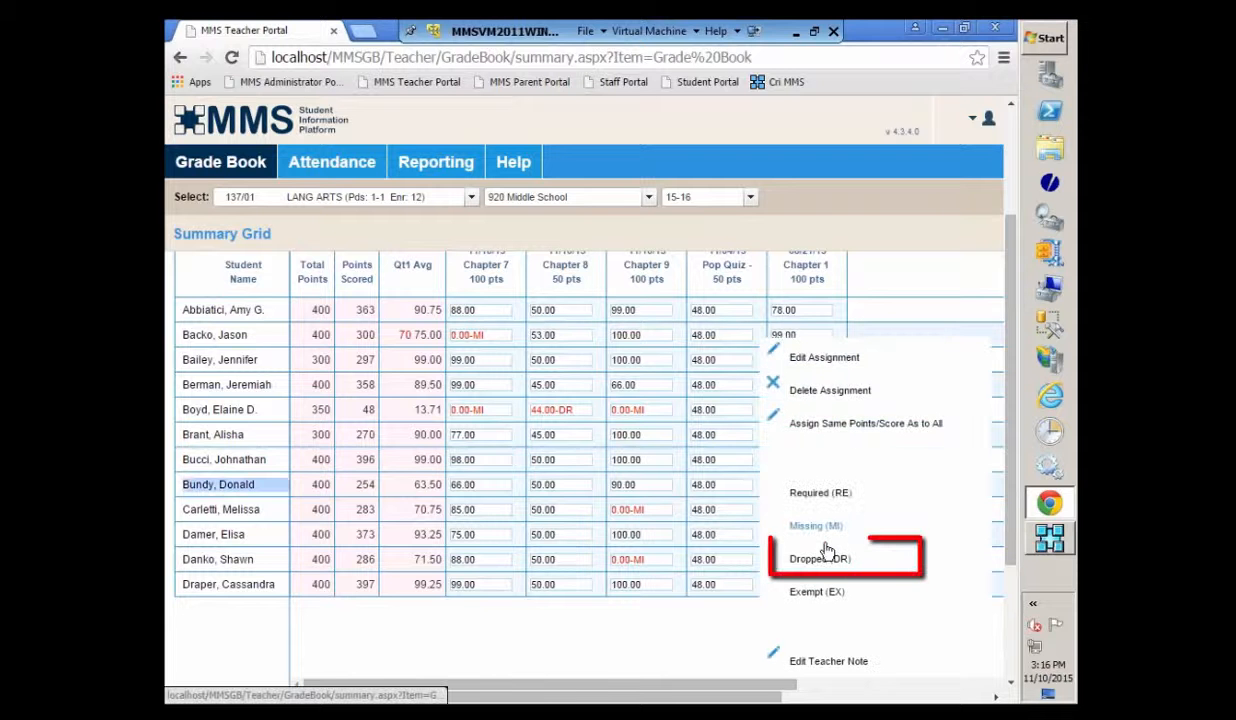
pyautogui.click(819, 562)
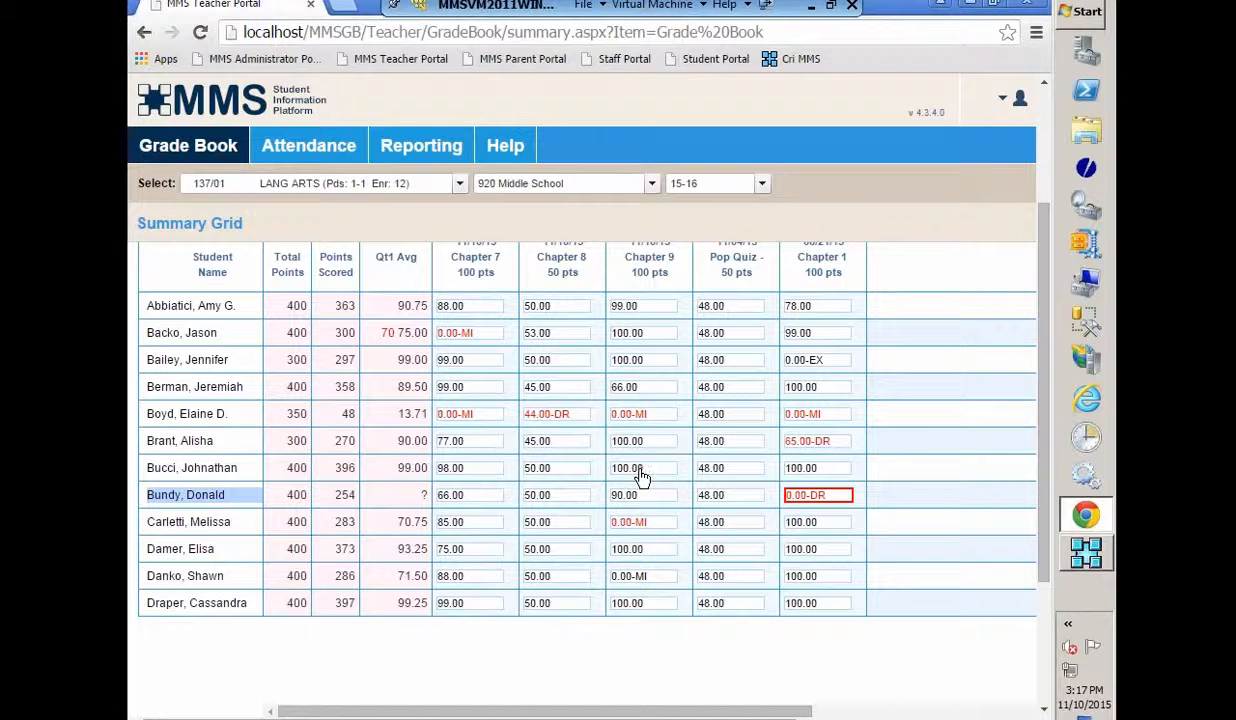
# - Inspect the third student's excused 0.00-EX Chapter 1 score
pyautogui.click(815, 362)
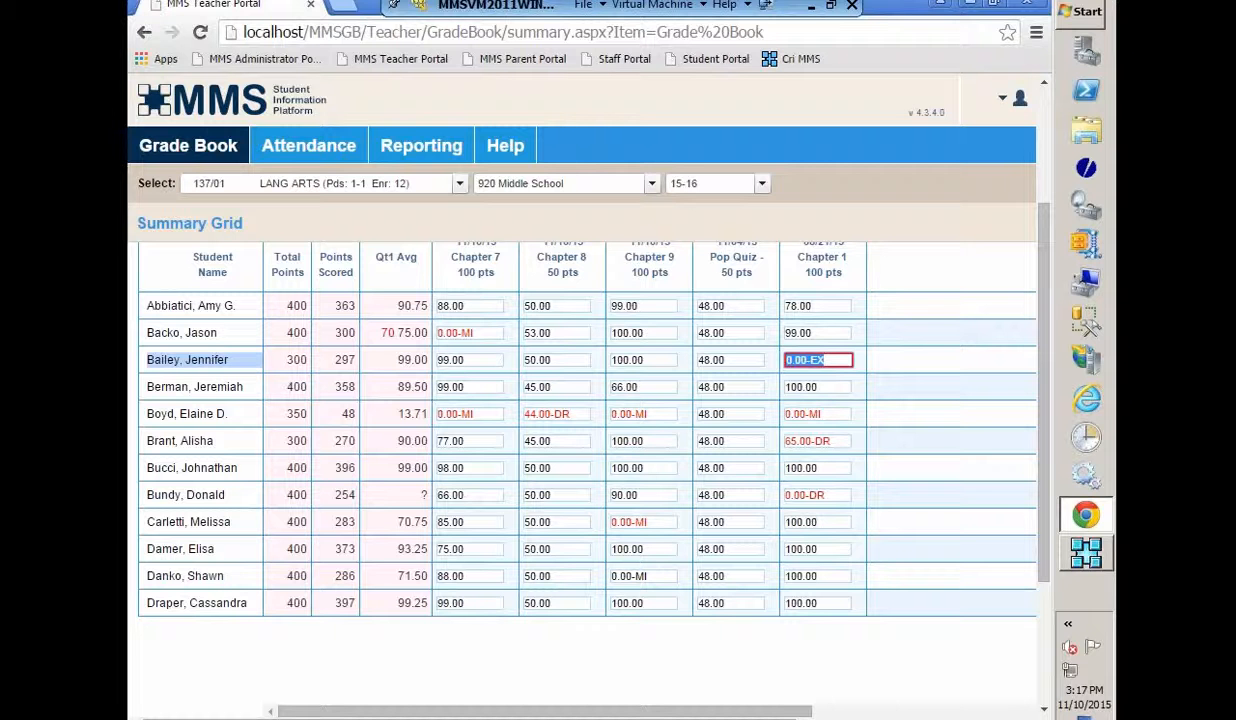
pyautogui.click(1001, 474)
pyautogui.scroll(1, 1001, 474)
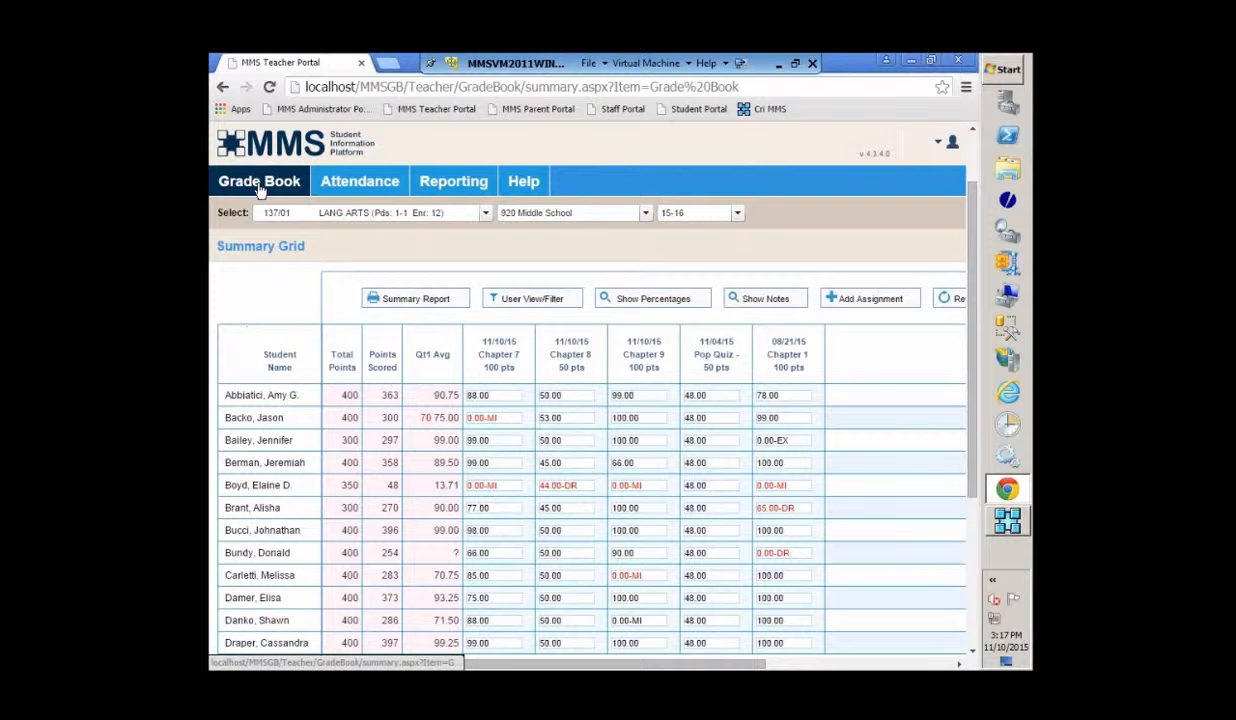
# - Open Chapter 7 points entry from the LANG ARTS assignments list
pyautogui.moveTo(259, 190)
pyautogui.click(261, 273)
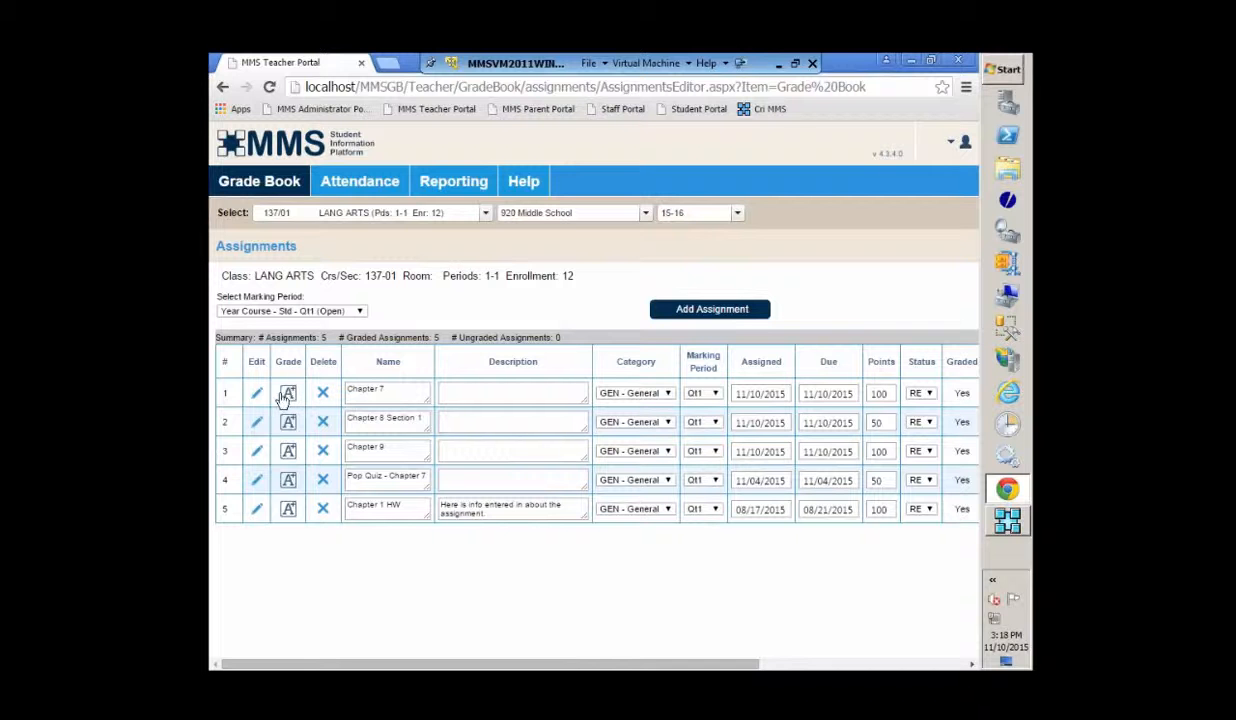
pyautogui.click(289, 395)
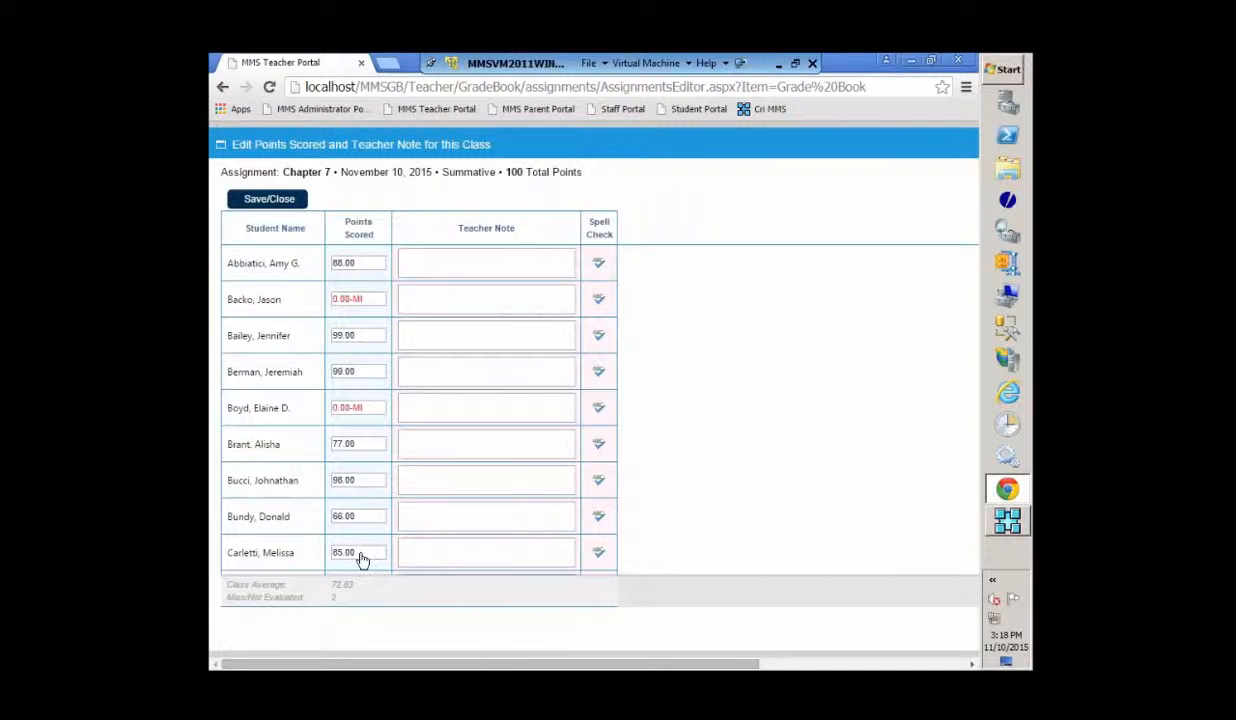
pyautogui.click(372, 450)
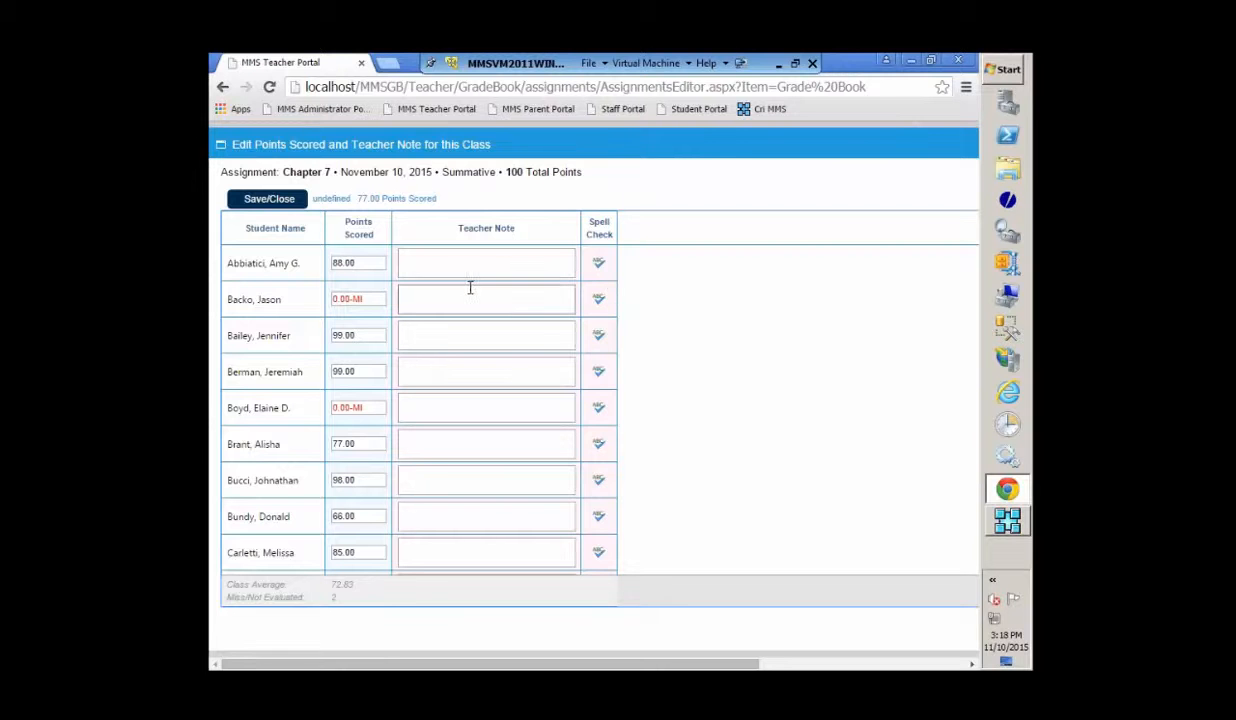
pyautogui.click(269, 198)
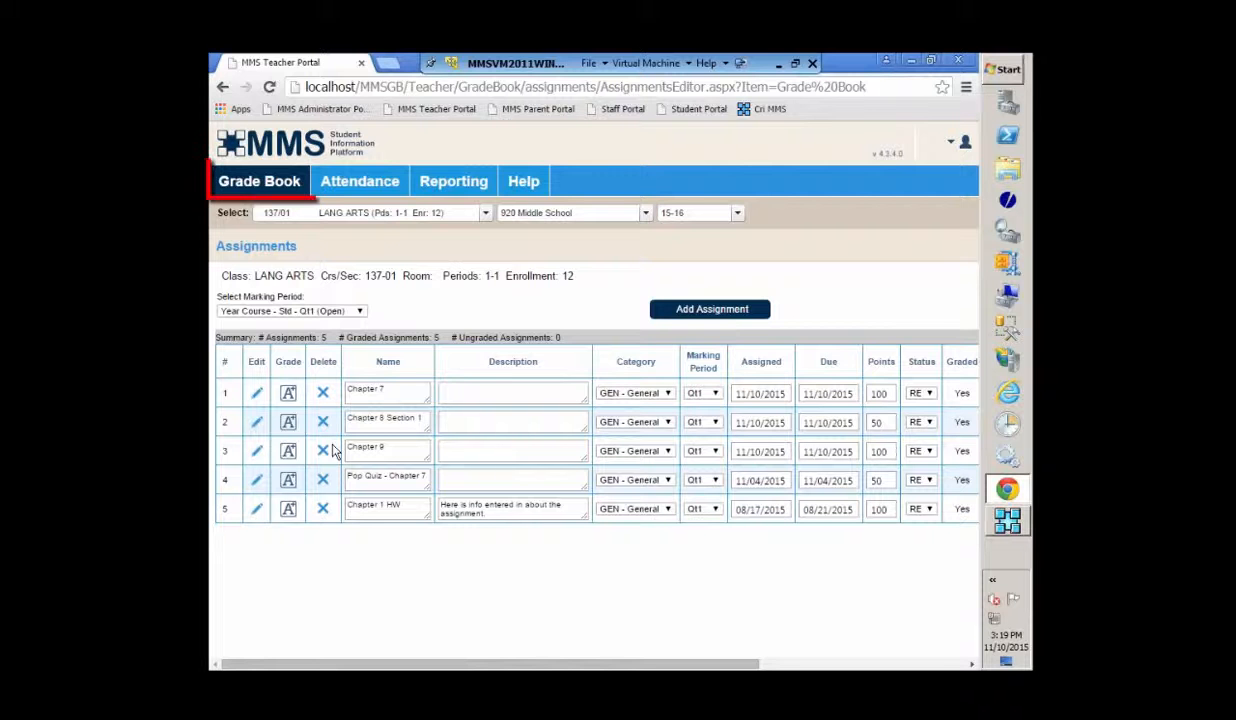
# - Open Final Grade Entry and load the Year Course - Std - Qt1 marking period
pyautogui.click(266, 186)
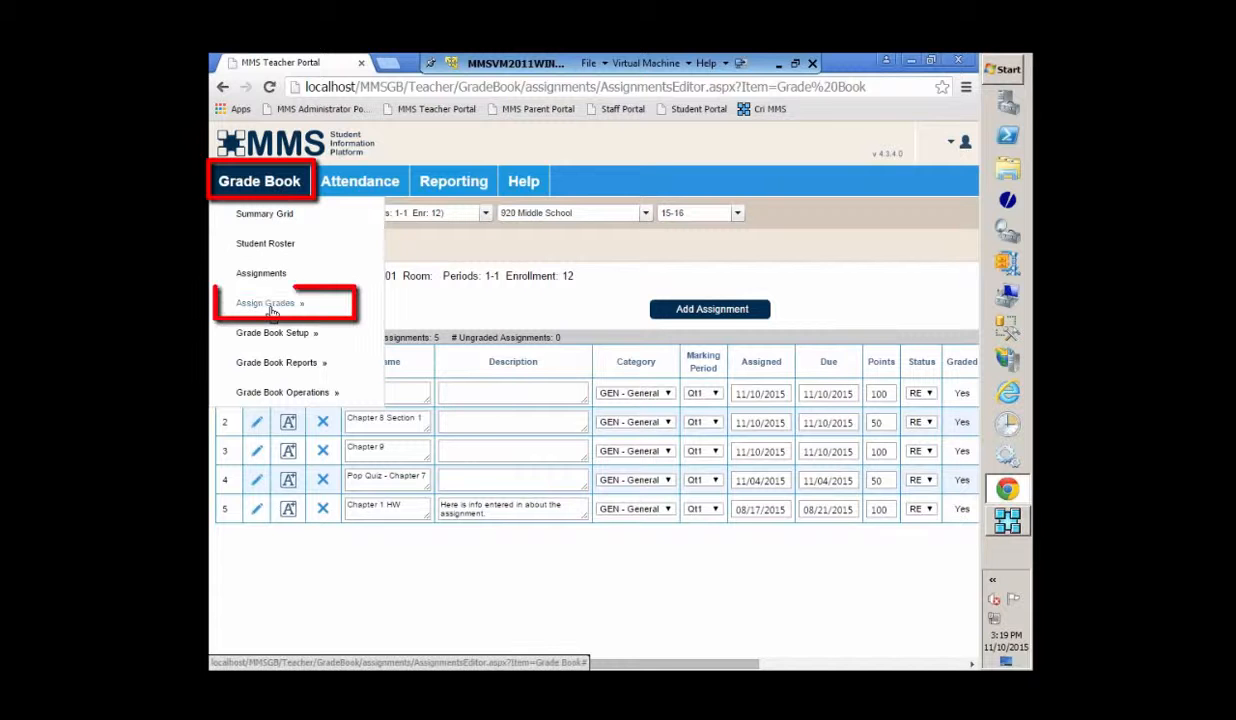
pyautogui.moveTo(278, 303)
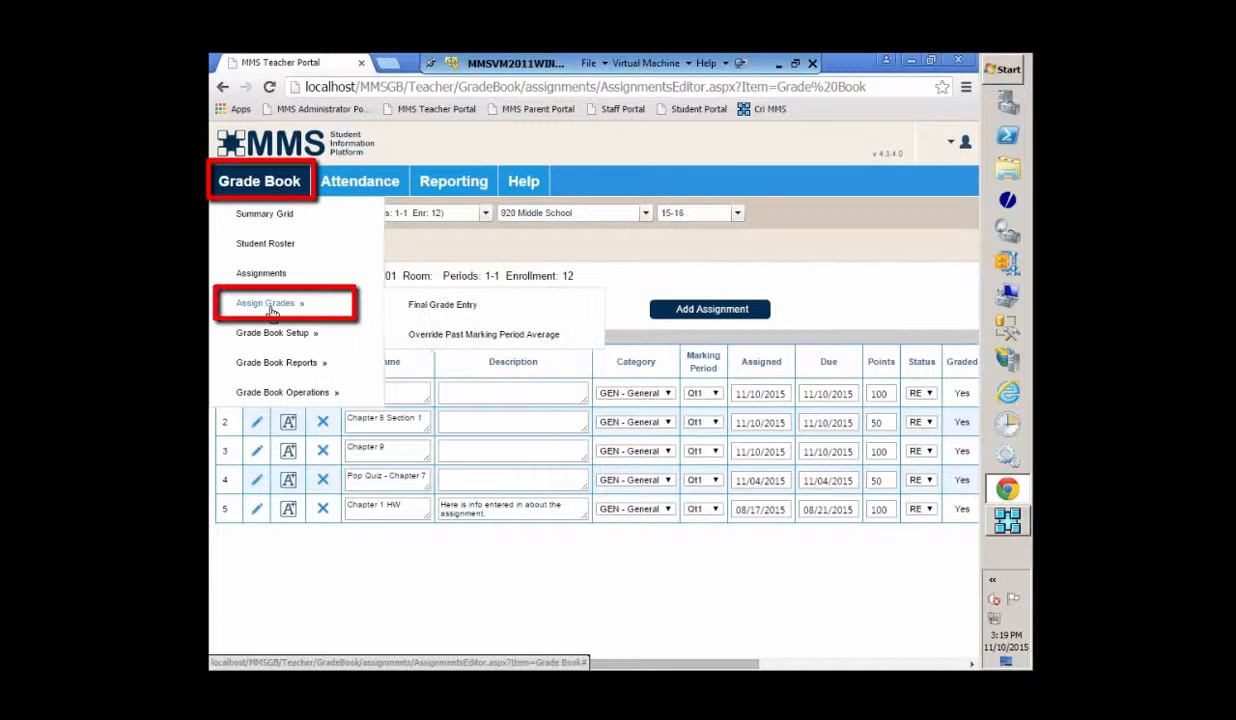
pyautogui.click(447, 306)
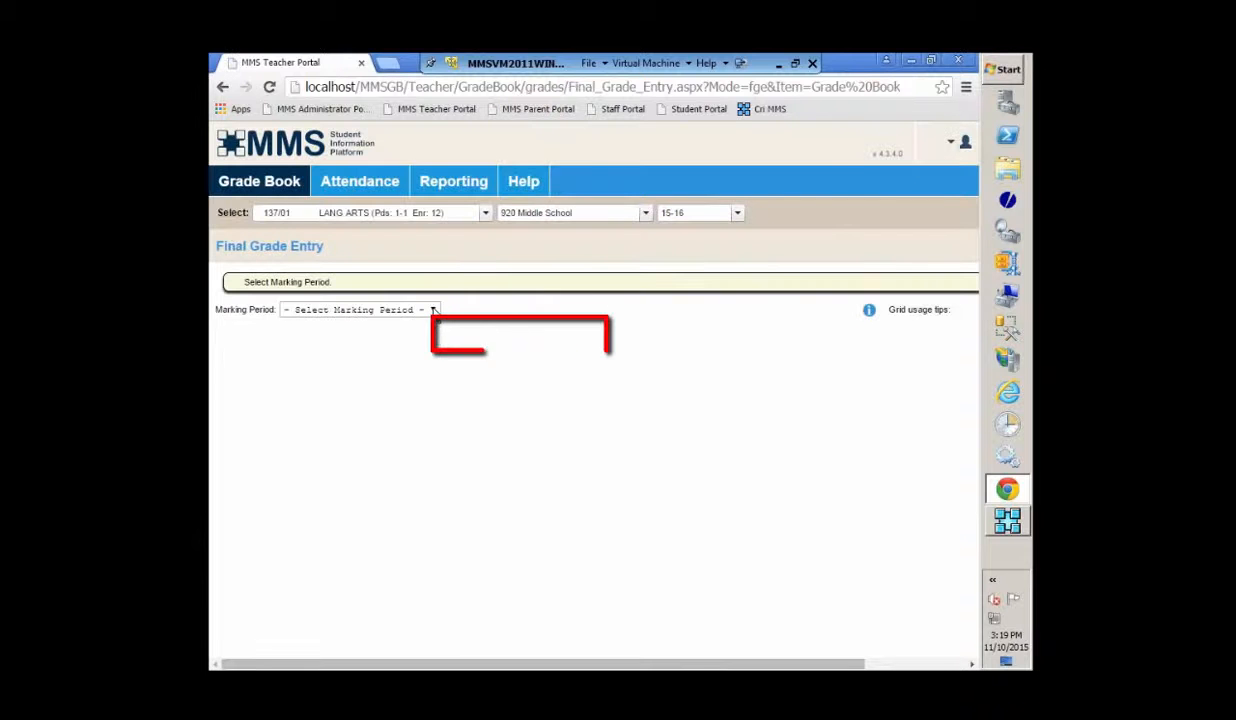
pyautogui.click(436, 312)
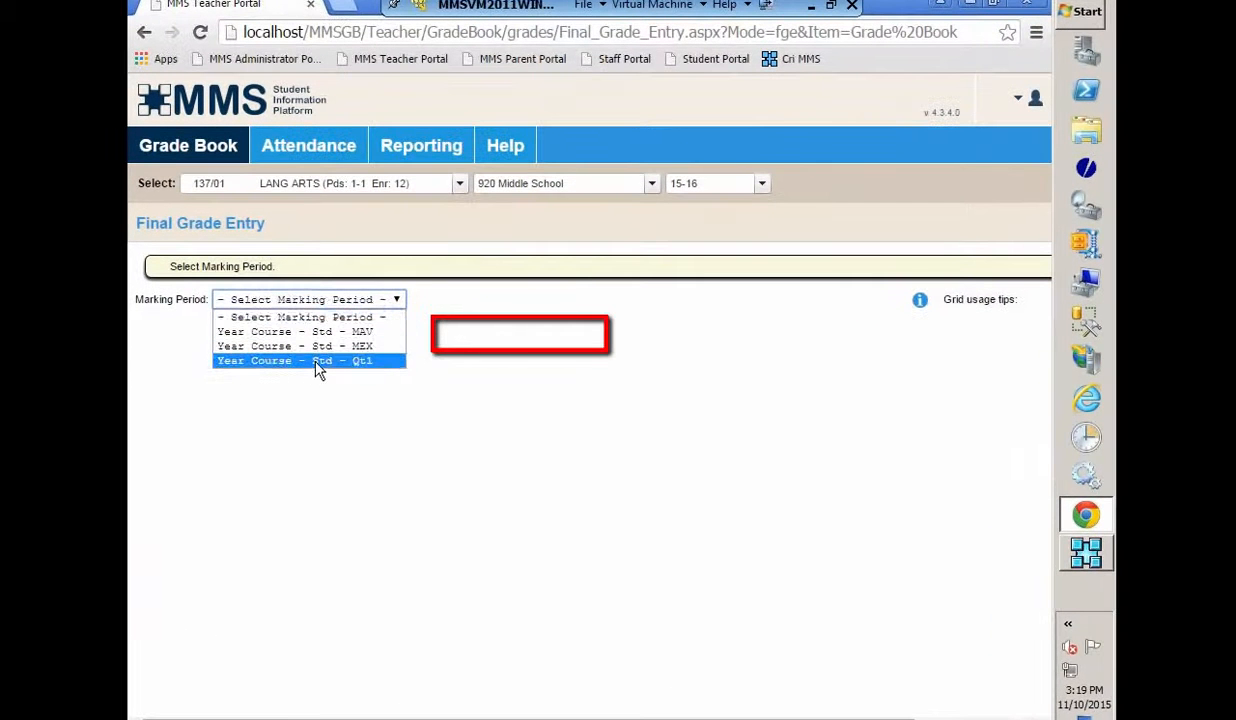
pyautogui.click(308, 360)
pyautogui.scroll(-1, 860, 470)
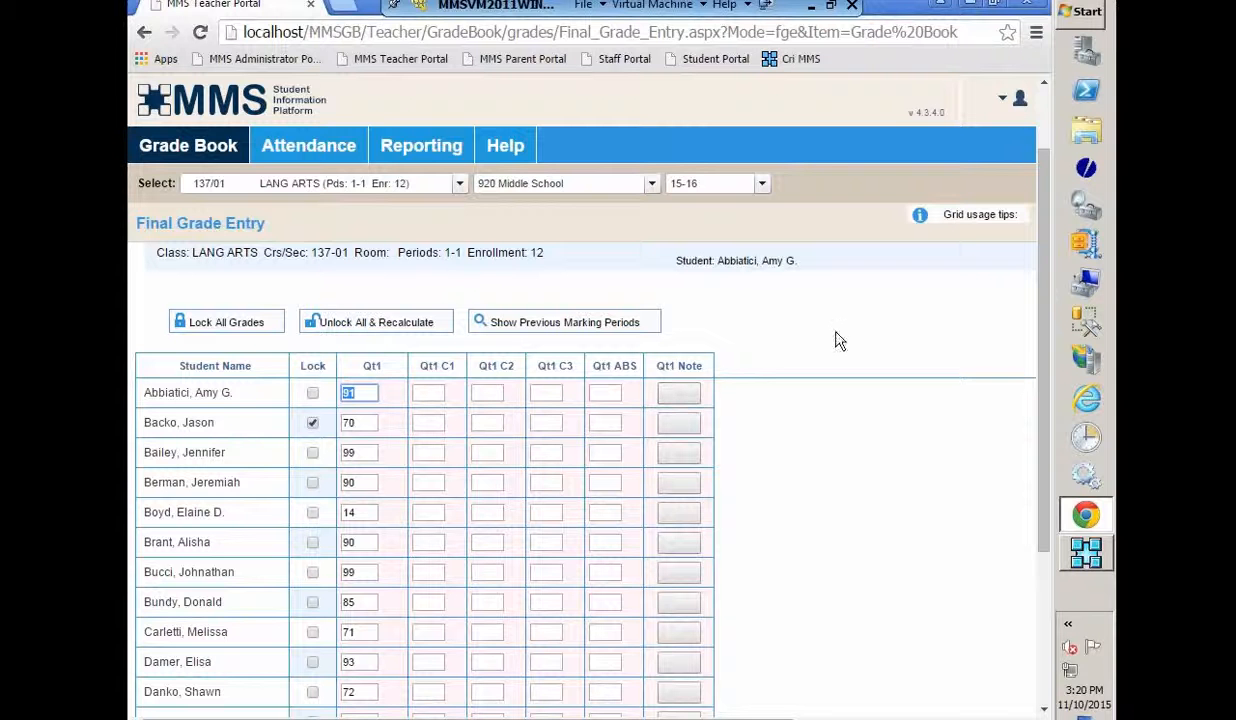
pyautogui.click(183, 153)
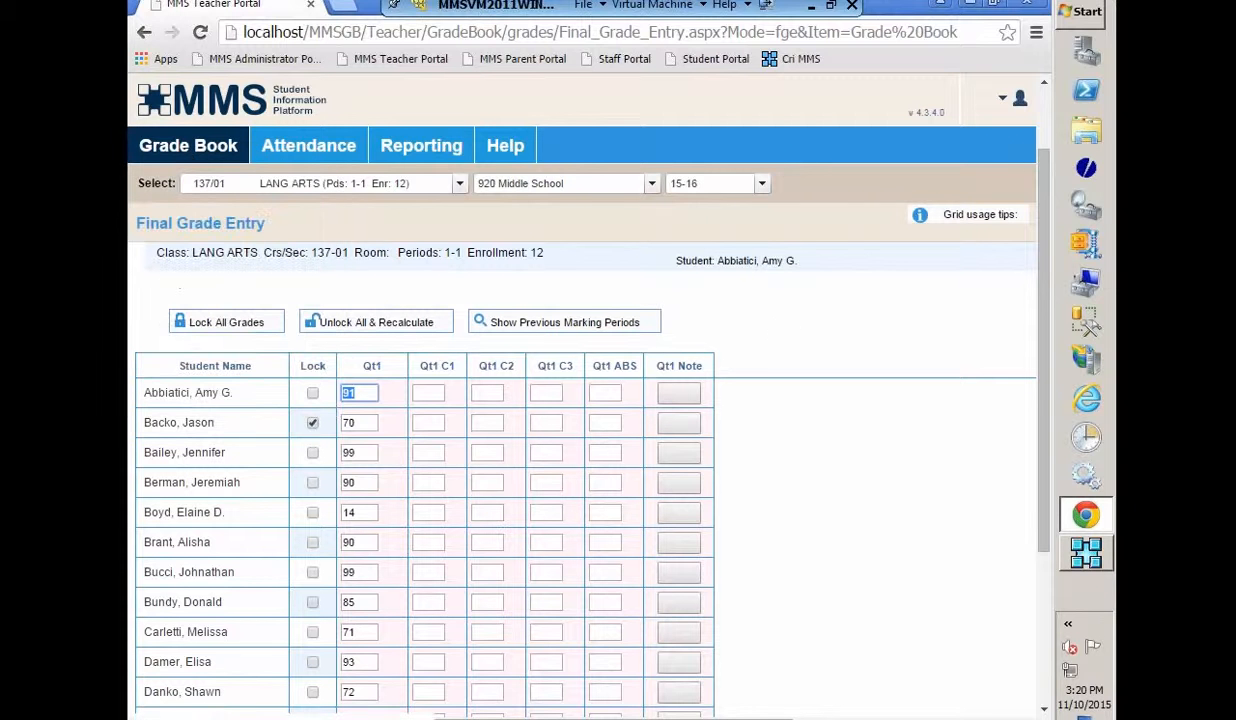
# - Sign out and log back in with another teacher's username and password to reach the Art Gr3 welcome page
pyautogui.moveTo(1017, 100)
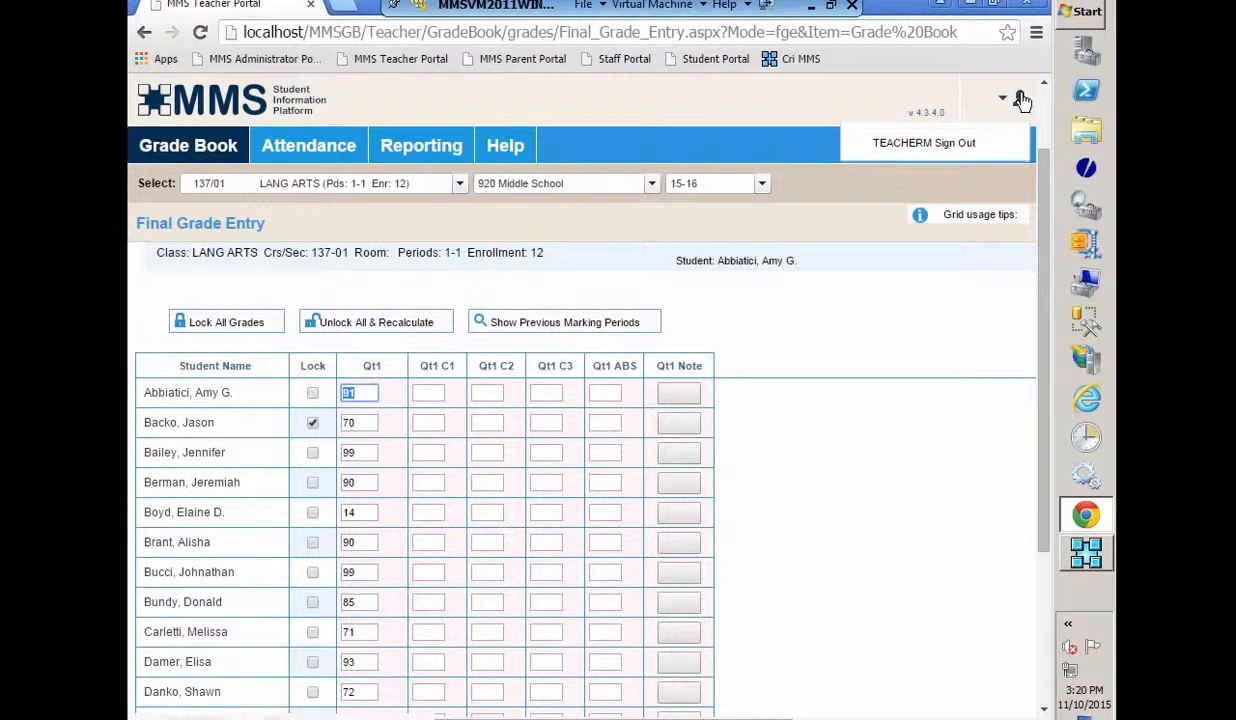
pyautogui.click(901, 146)
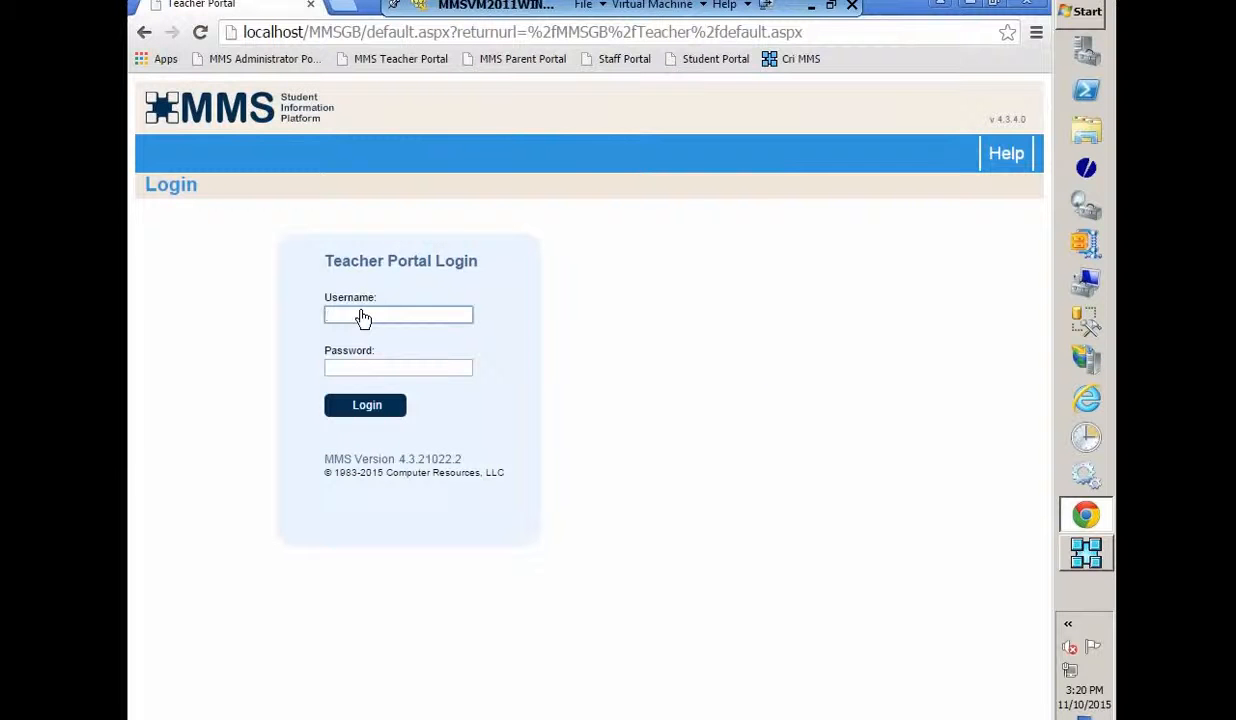
pyautogui.click(363, 318)
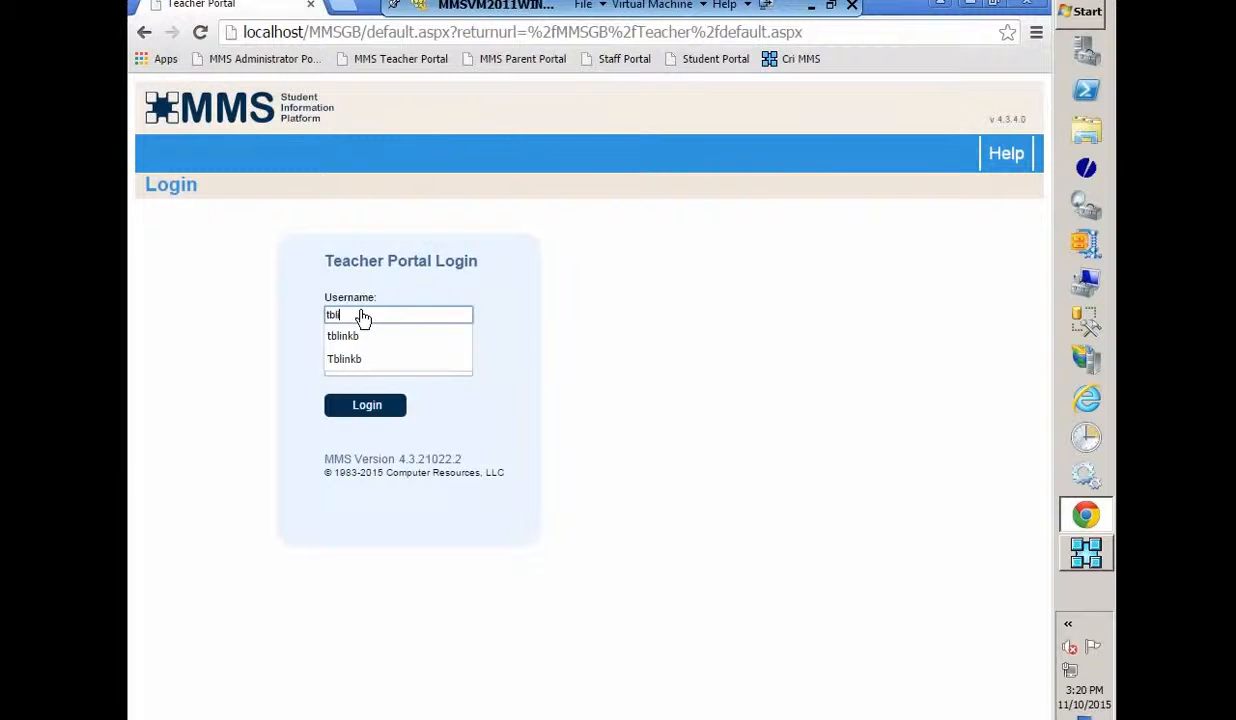
pyautogui.press('Tab')
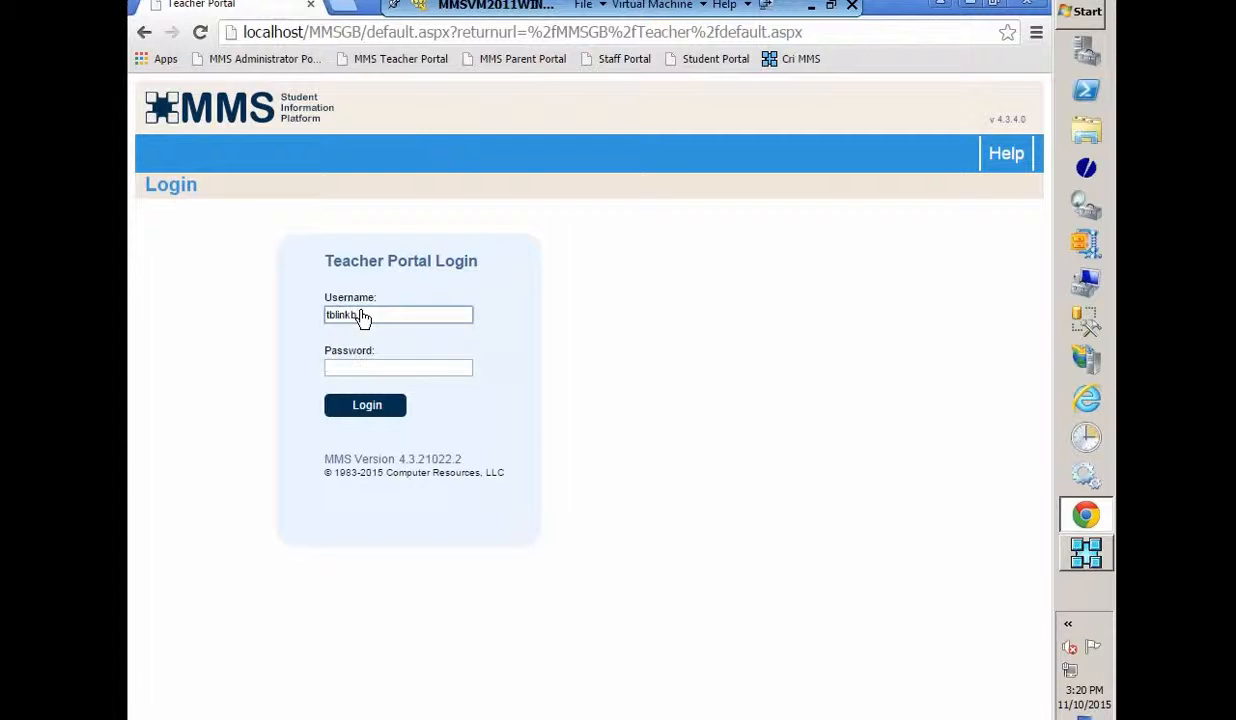
pyautogui.write('p')
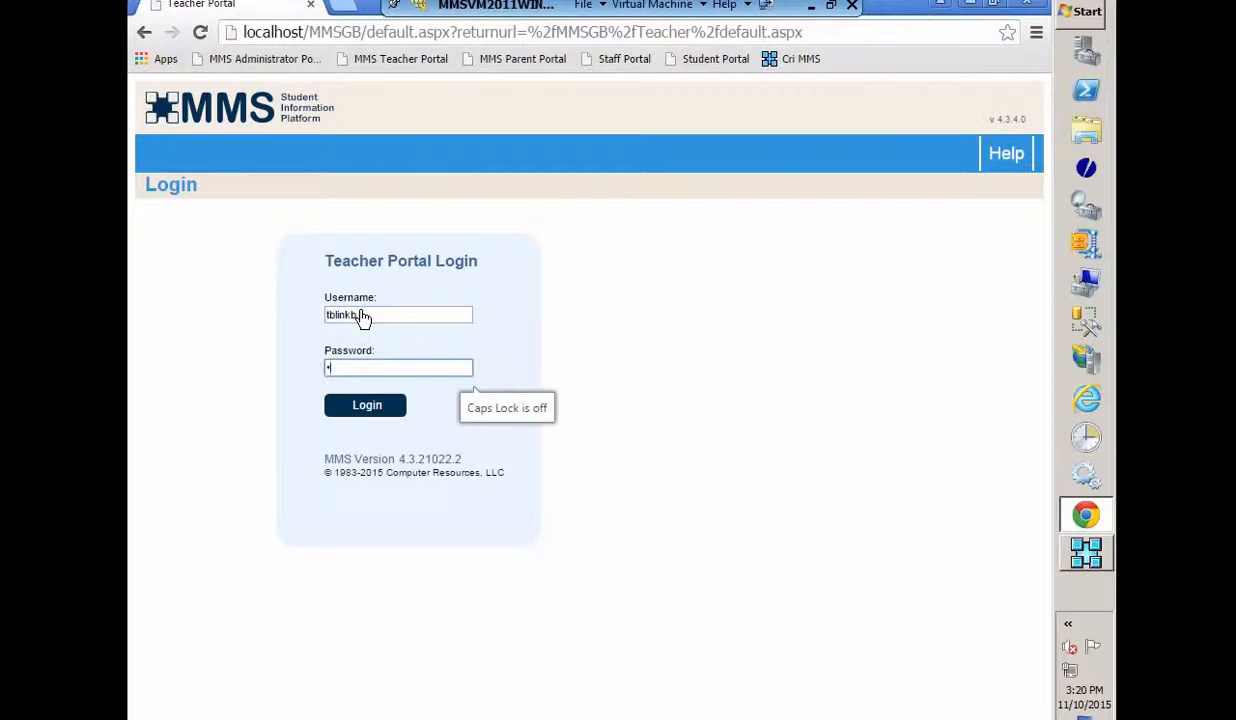
pyautogui.click(350, 410)
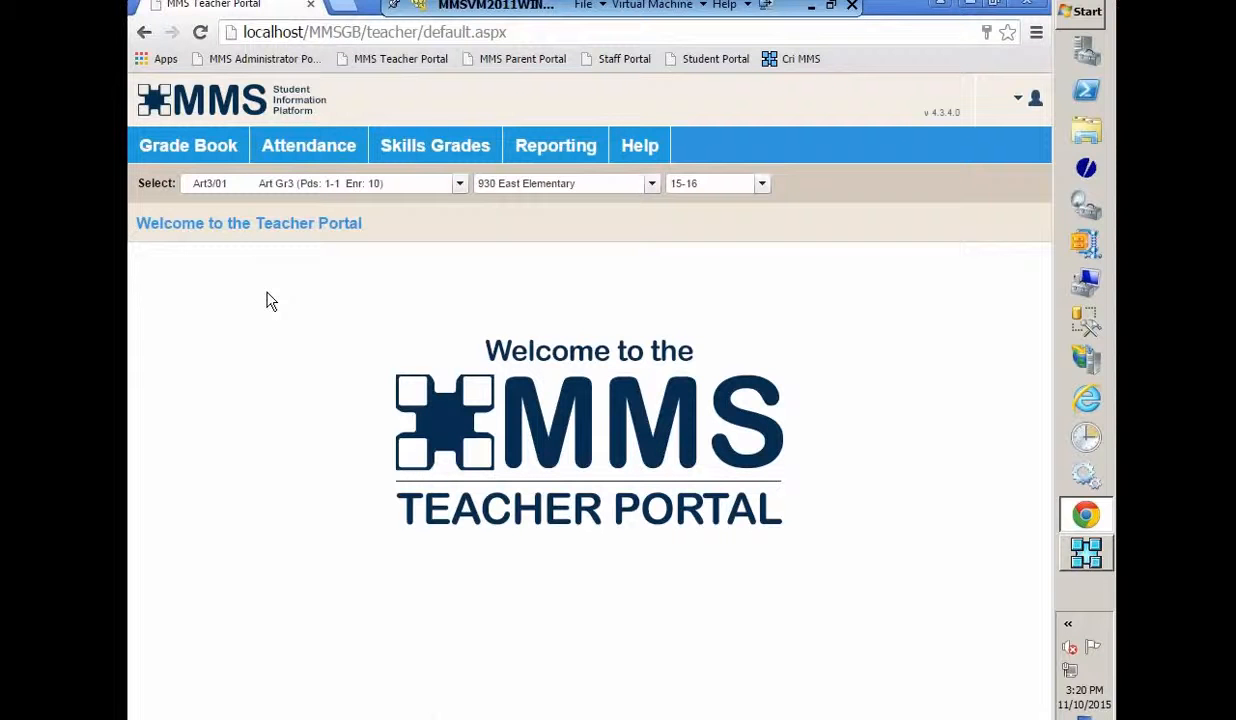
# - Open the Grade Book Summary Grid and select an empty Hw2 cell to reach the HW2 entry page
pyautogui.click(186, 150)
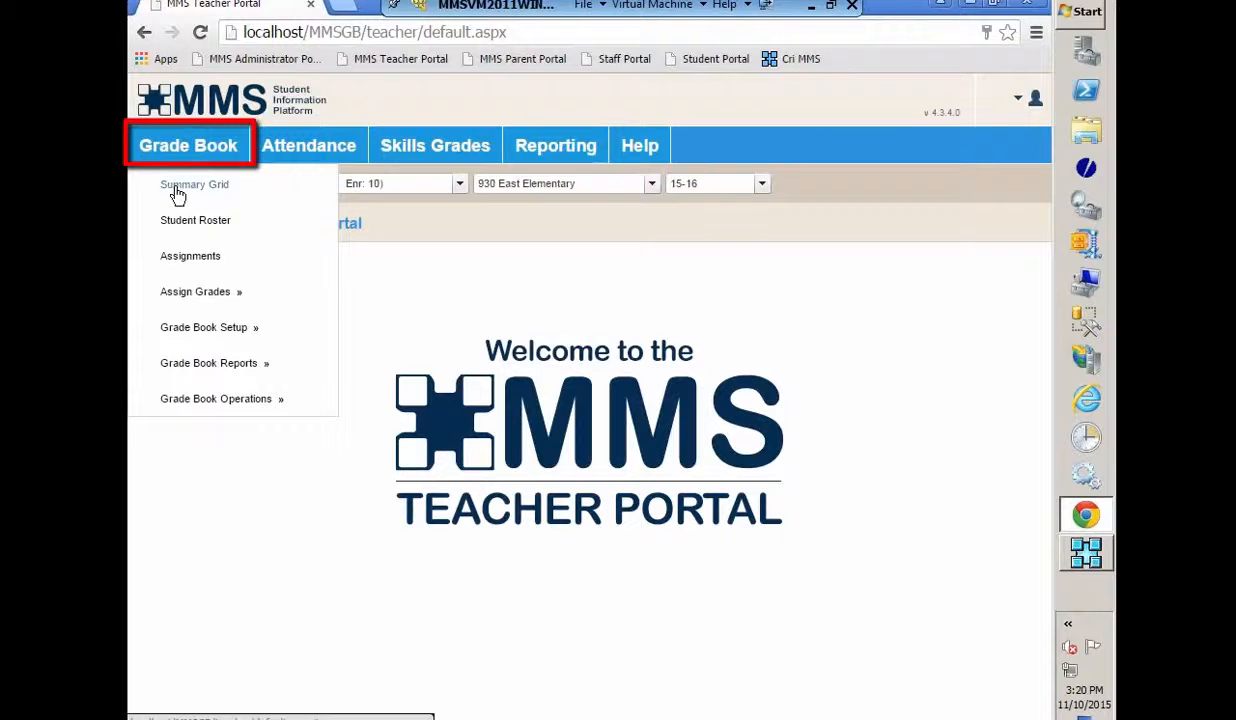
pyautogui.click(177, 192)
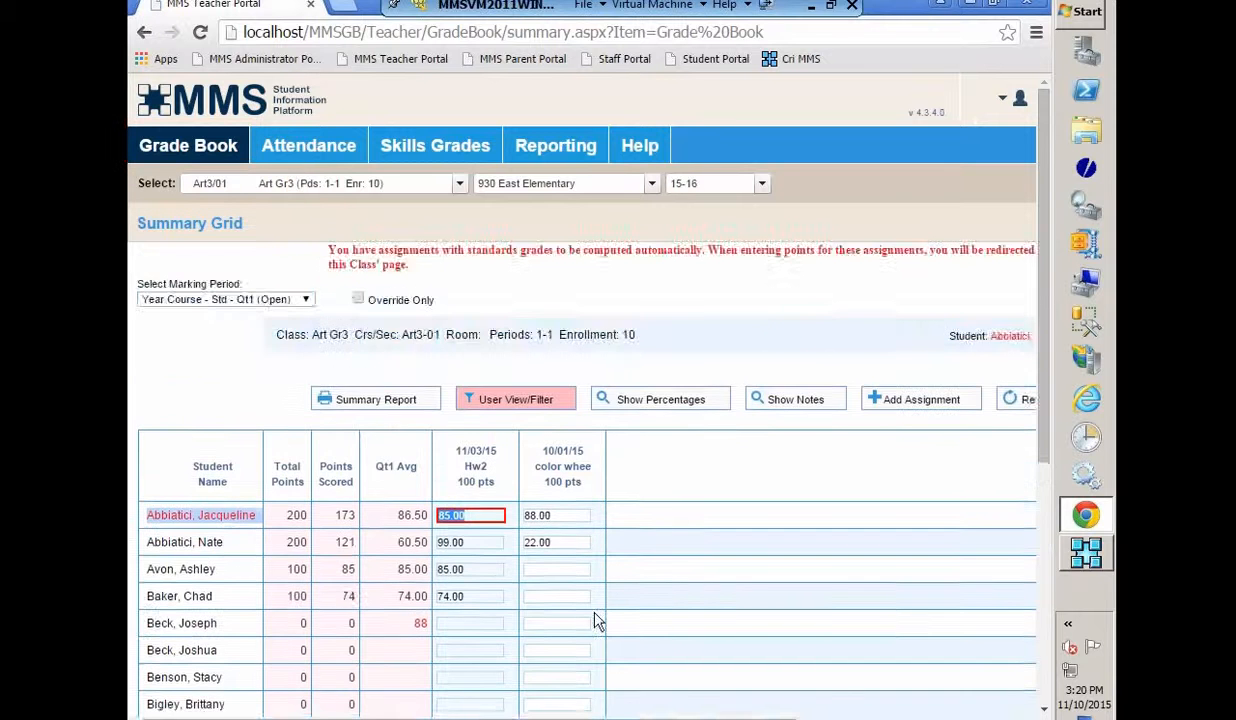
pyautogui.scroll(-1, 580, 622)
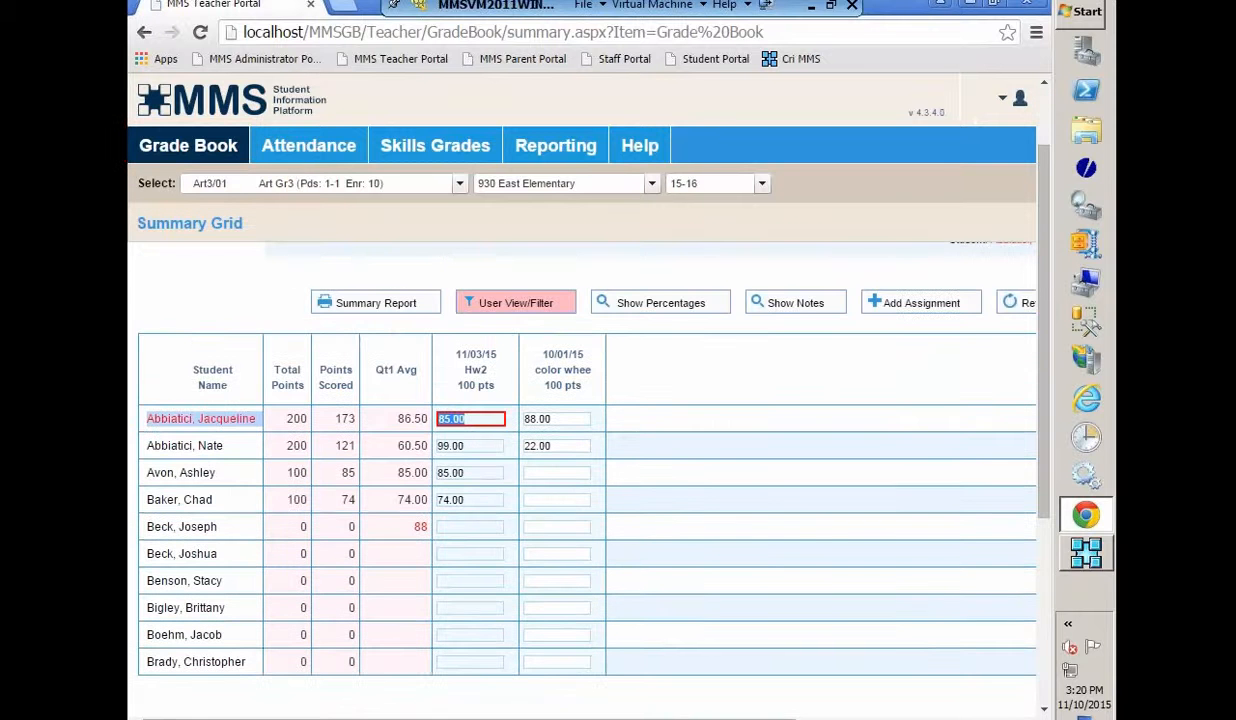
pyautogui.click(464, 530)
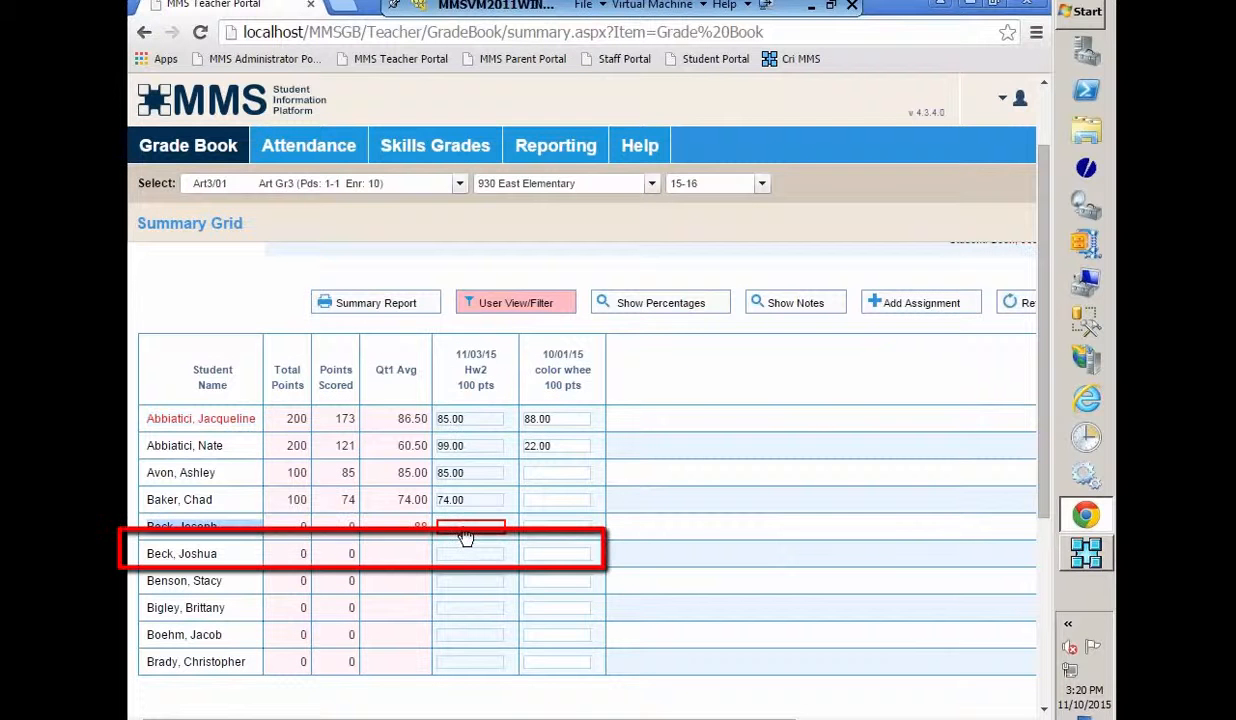
pyautogui.click(479, 556)
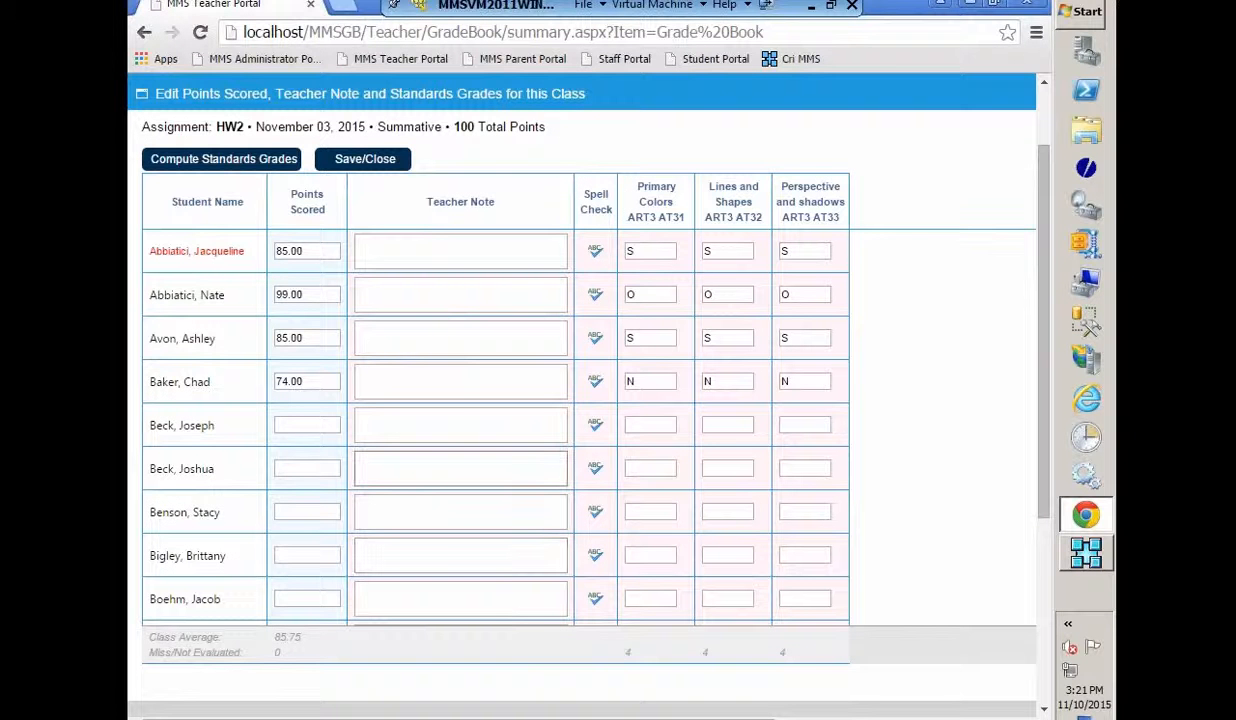
# - Enter HW2 points of 99, 88 and 50 for the next three students
pyautogui.click(302, 430)
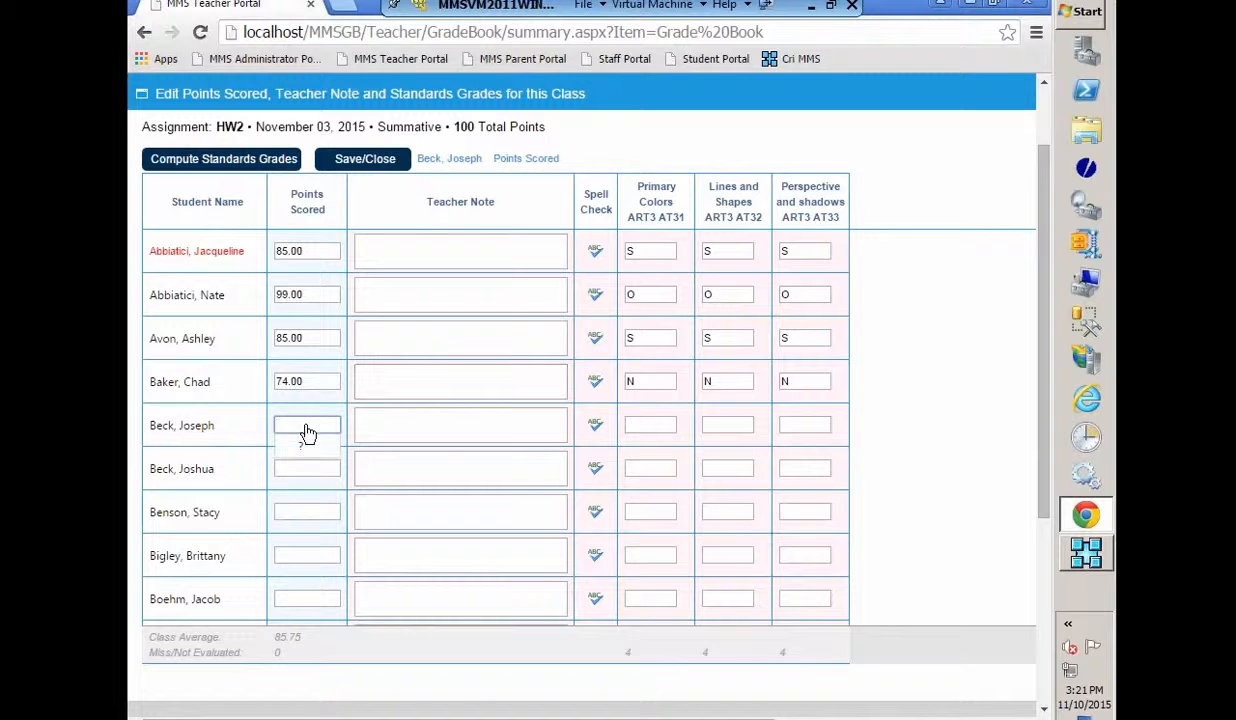
pyautogui.write('99')
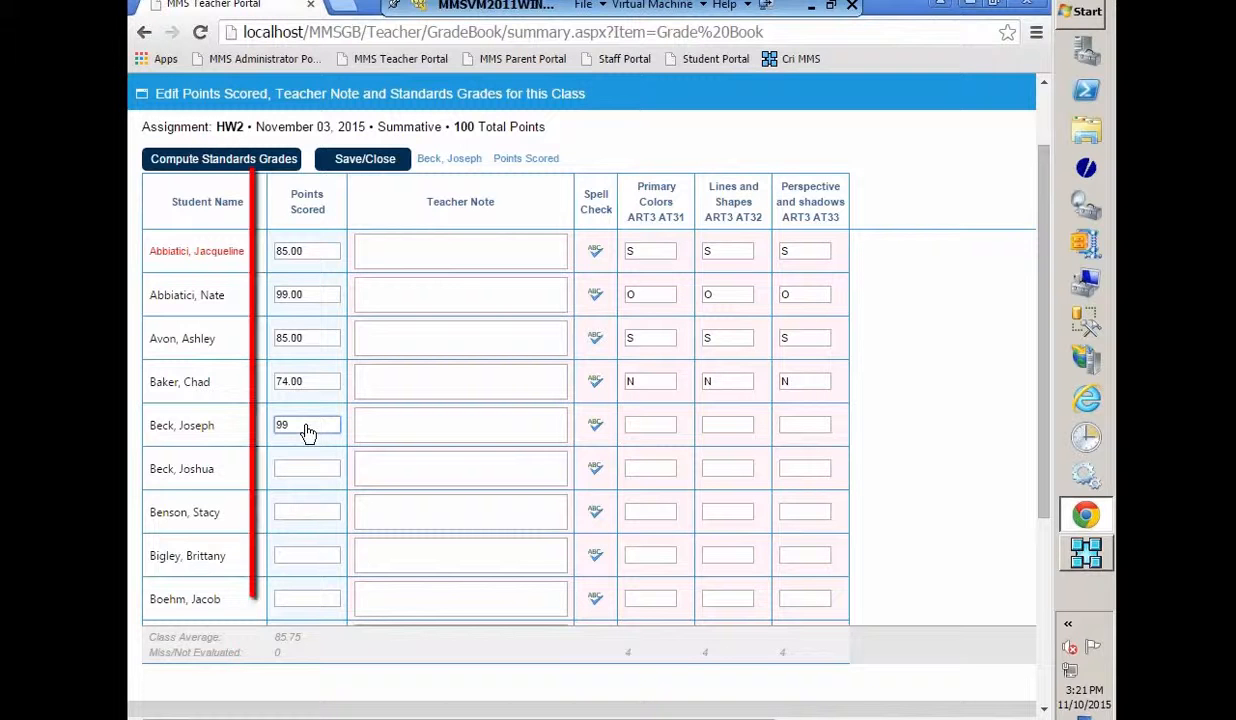
pyautogui.click(298, 474)
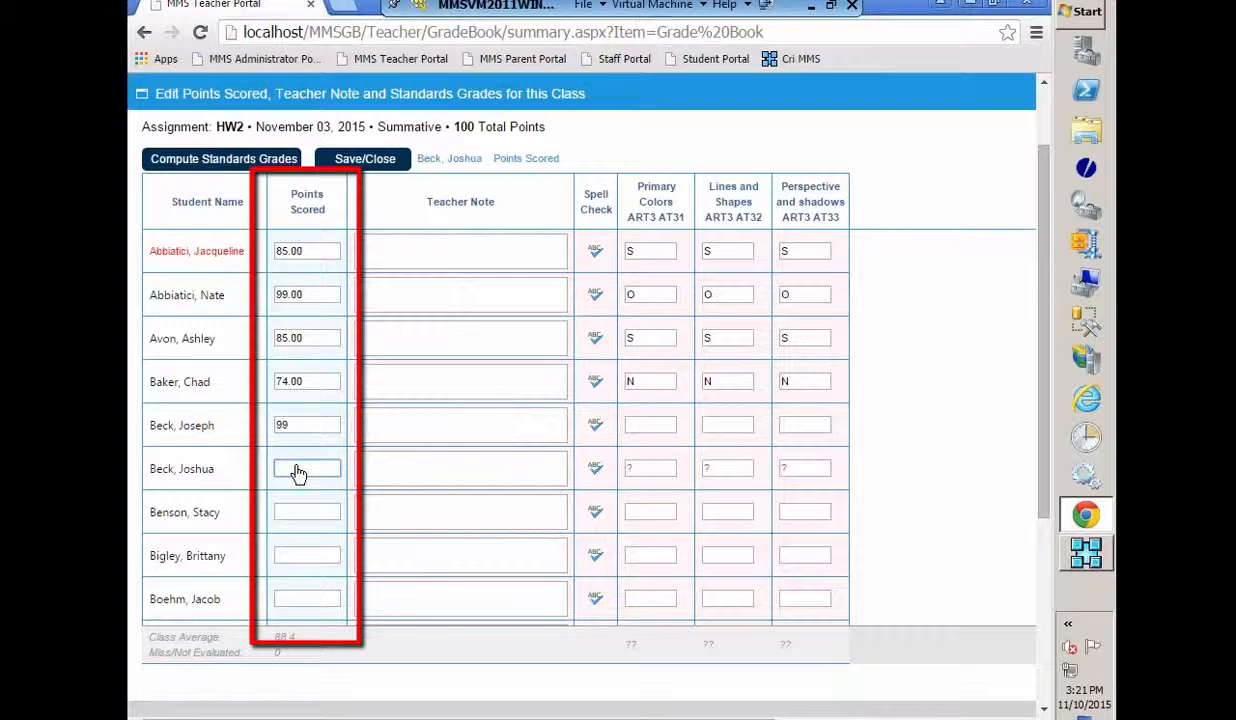
pyautogui.write('88')
pyautogui.press('Tab')
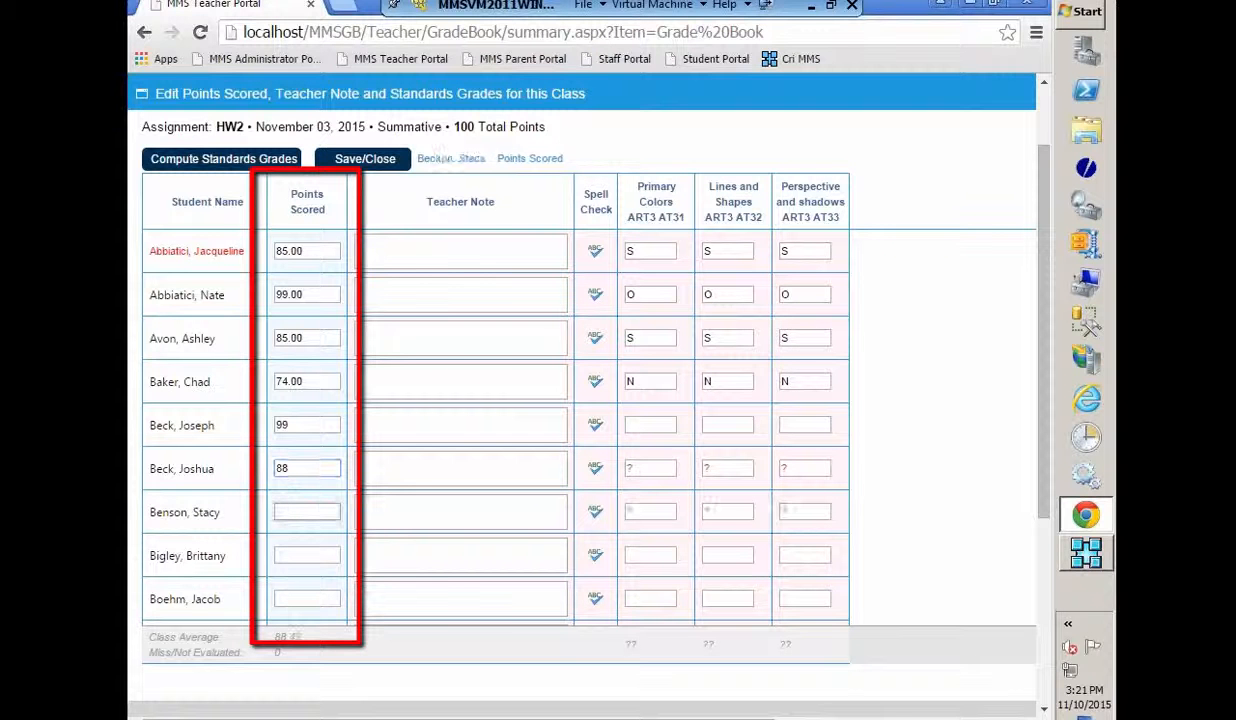
pyautogui.write('50')
pyautogui.press('Return')
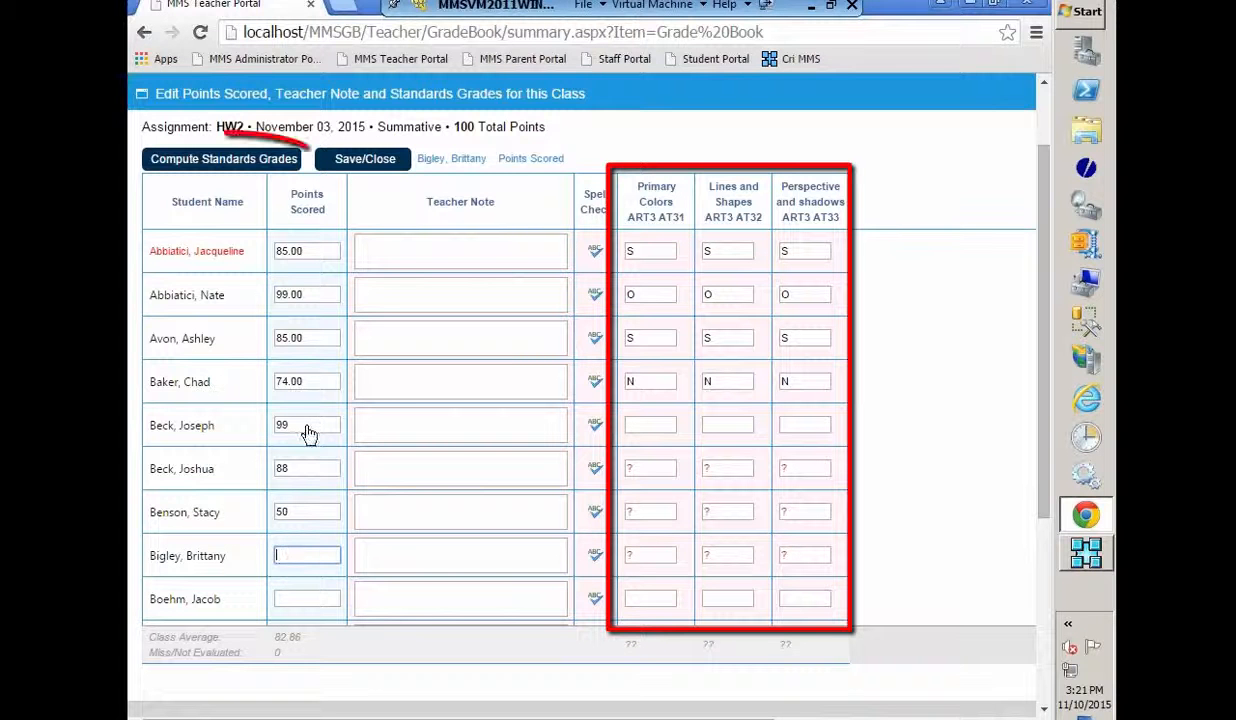
# - Compute the standards grades from those points and save, returning to the Summary Grid
pyautogui.click(213, 167)
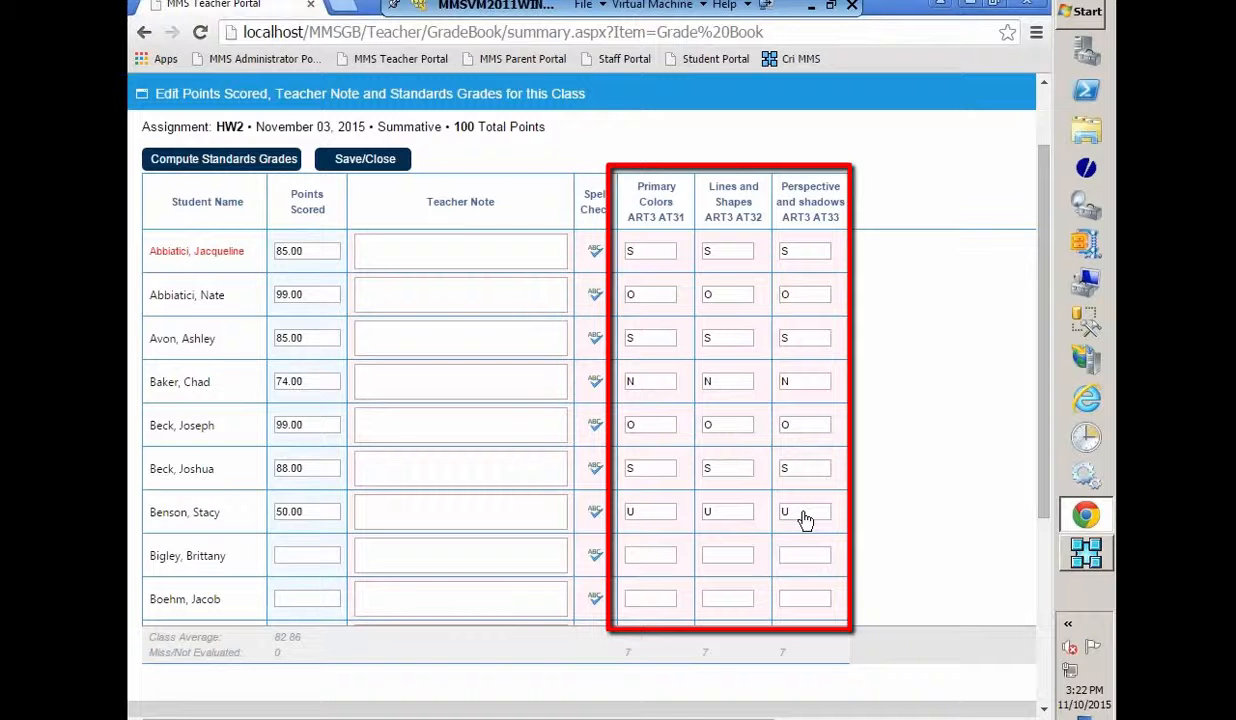
pyautogui.click(355, 162)
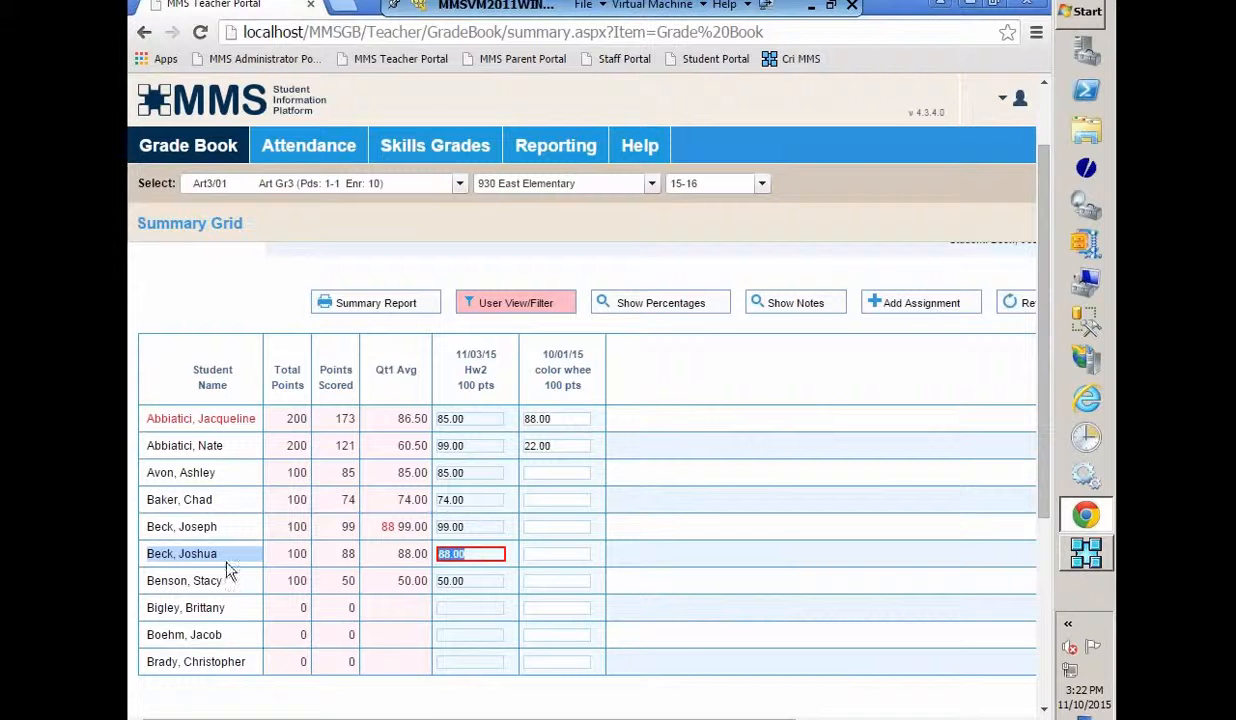
pyautogui.moveTo(157, 150)
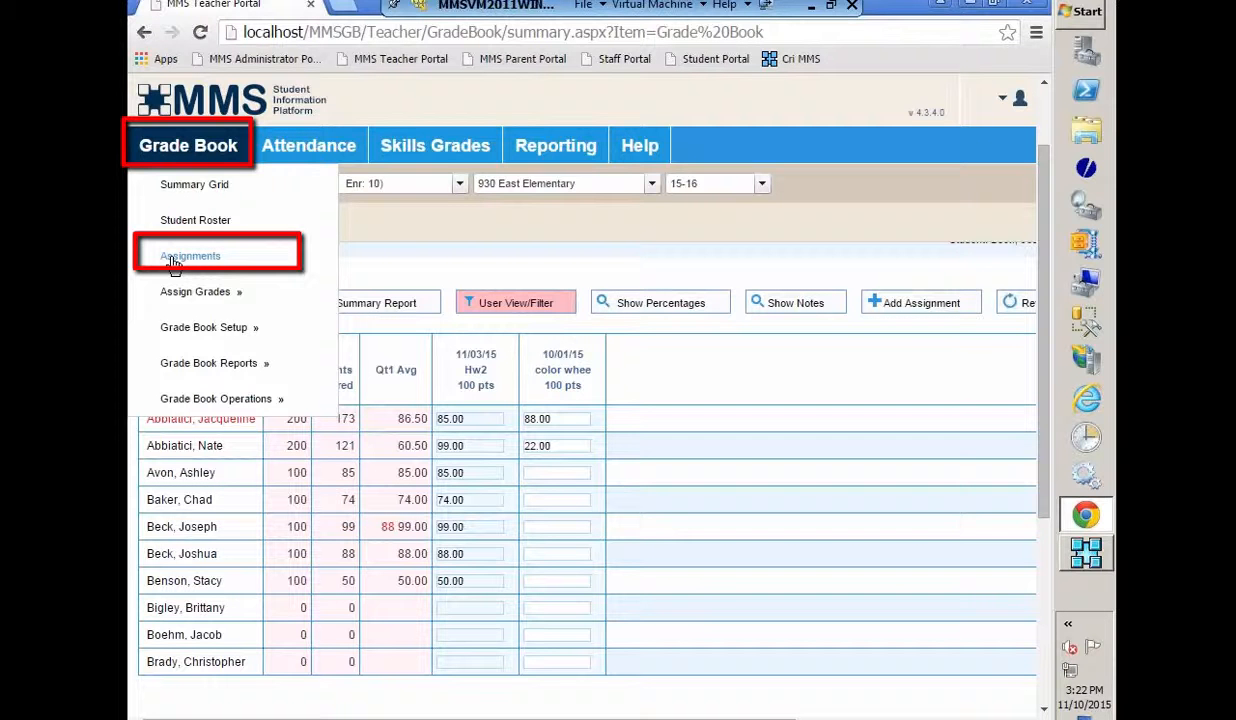
pyautogui.moveTo(175, 298)
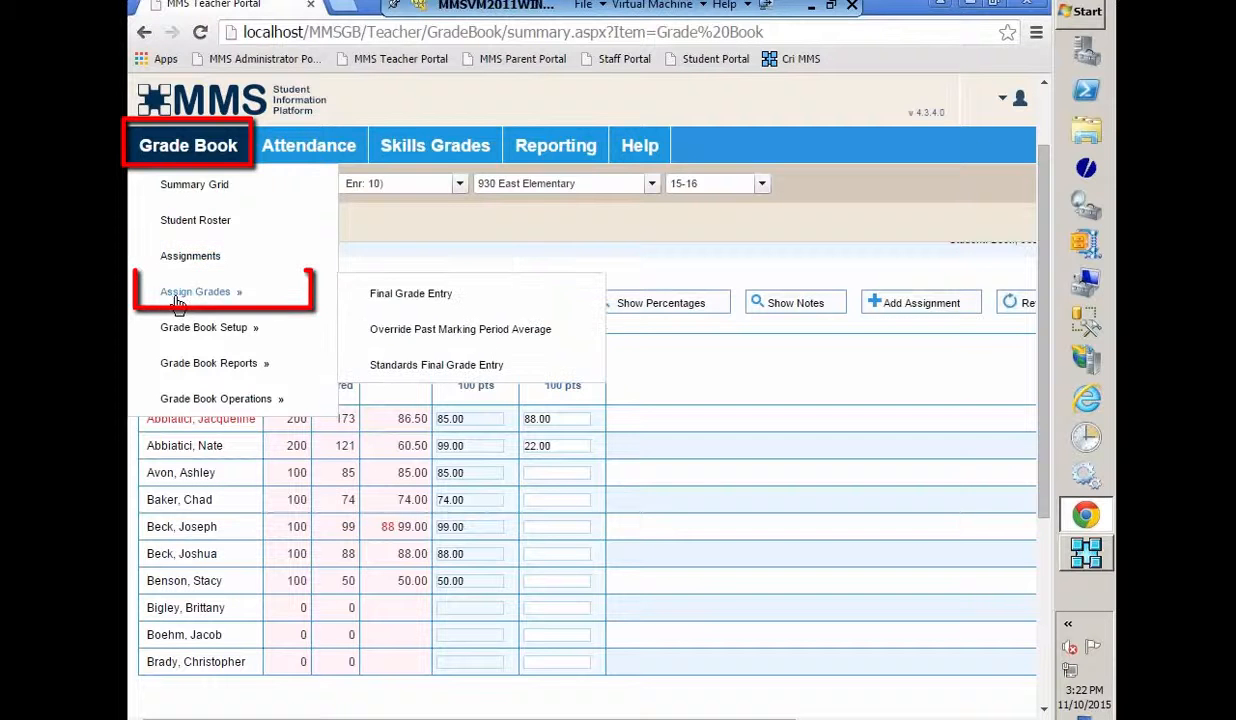
pyautogui.click(376, 303)
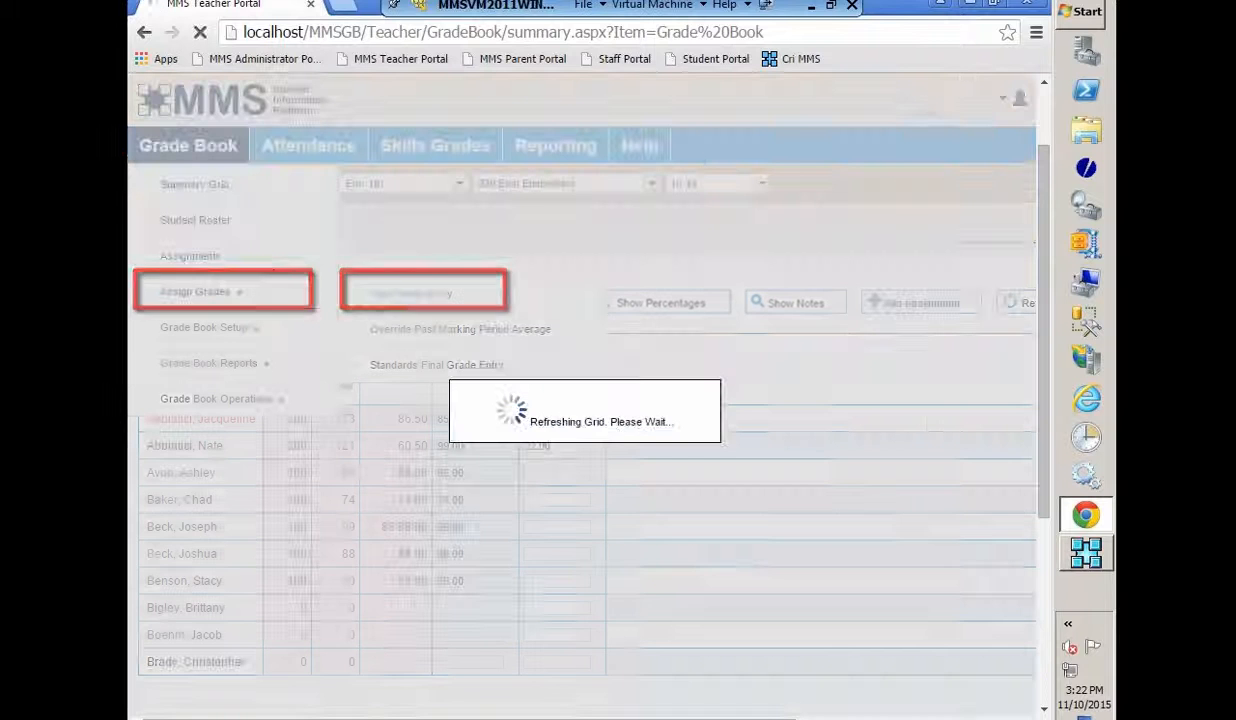
pyautogui.click(395, 300)
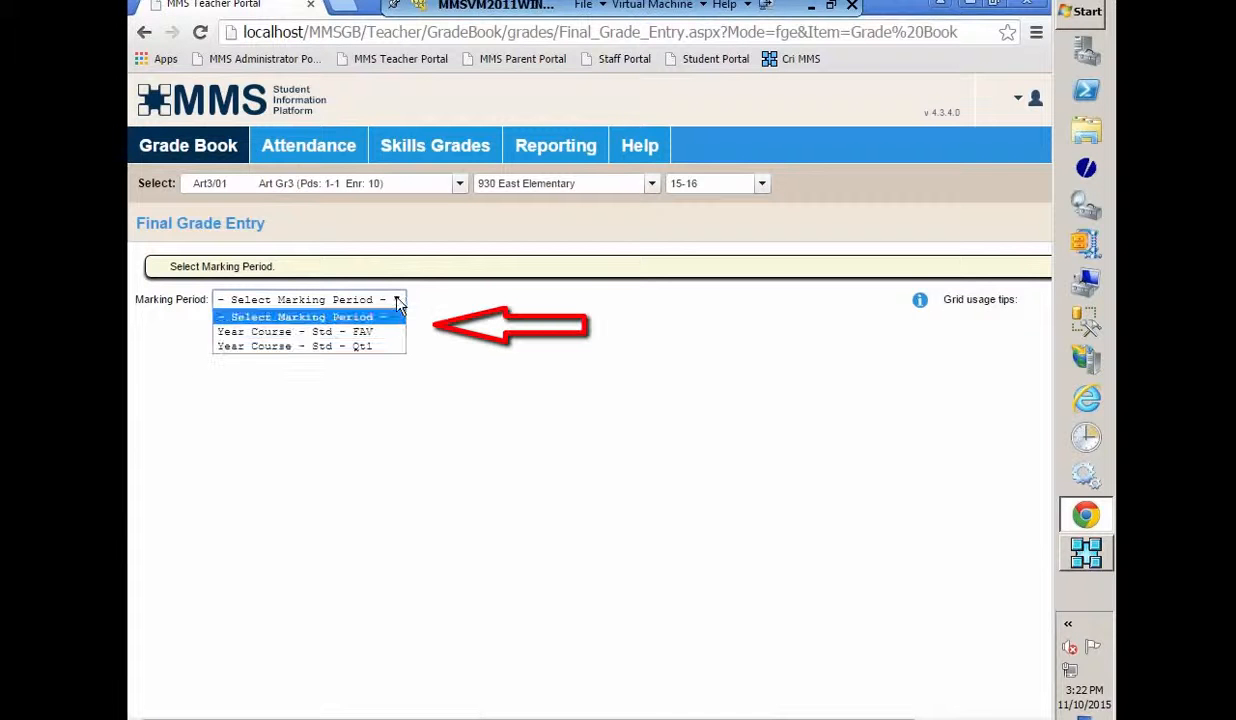
pyautogui.click(282, 346)
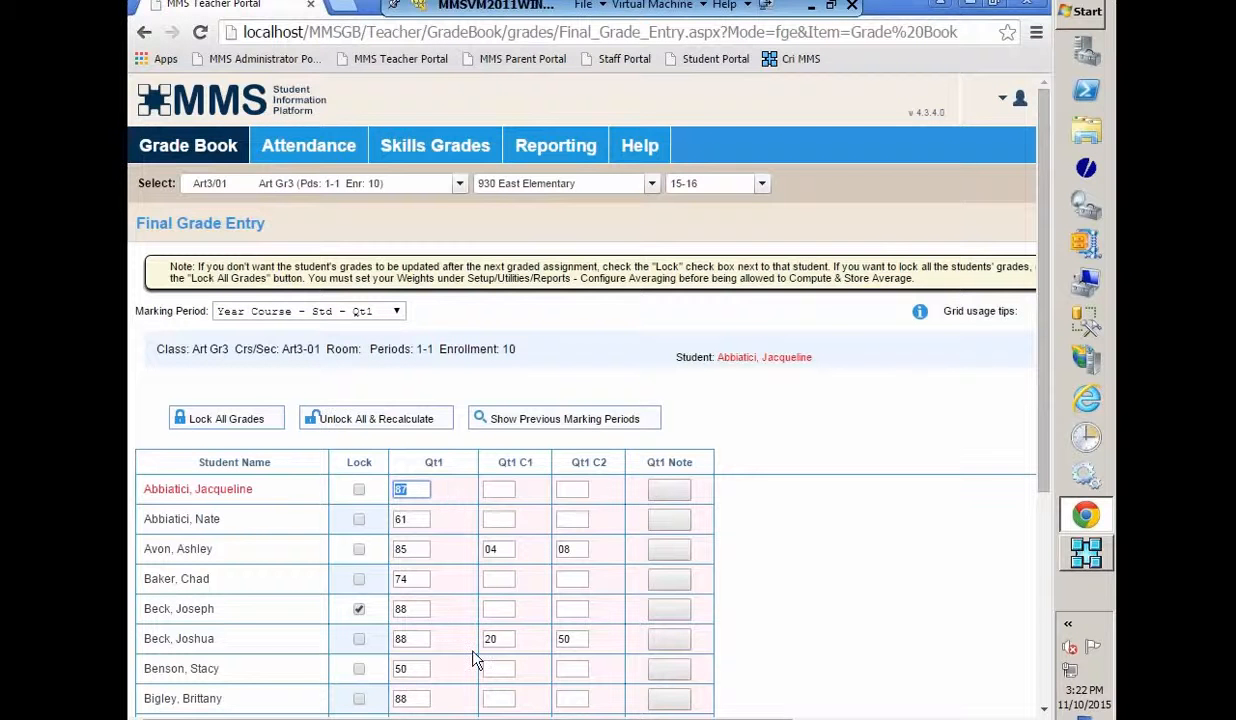
pyautogui.scroll(-1, 466, 648)
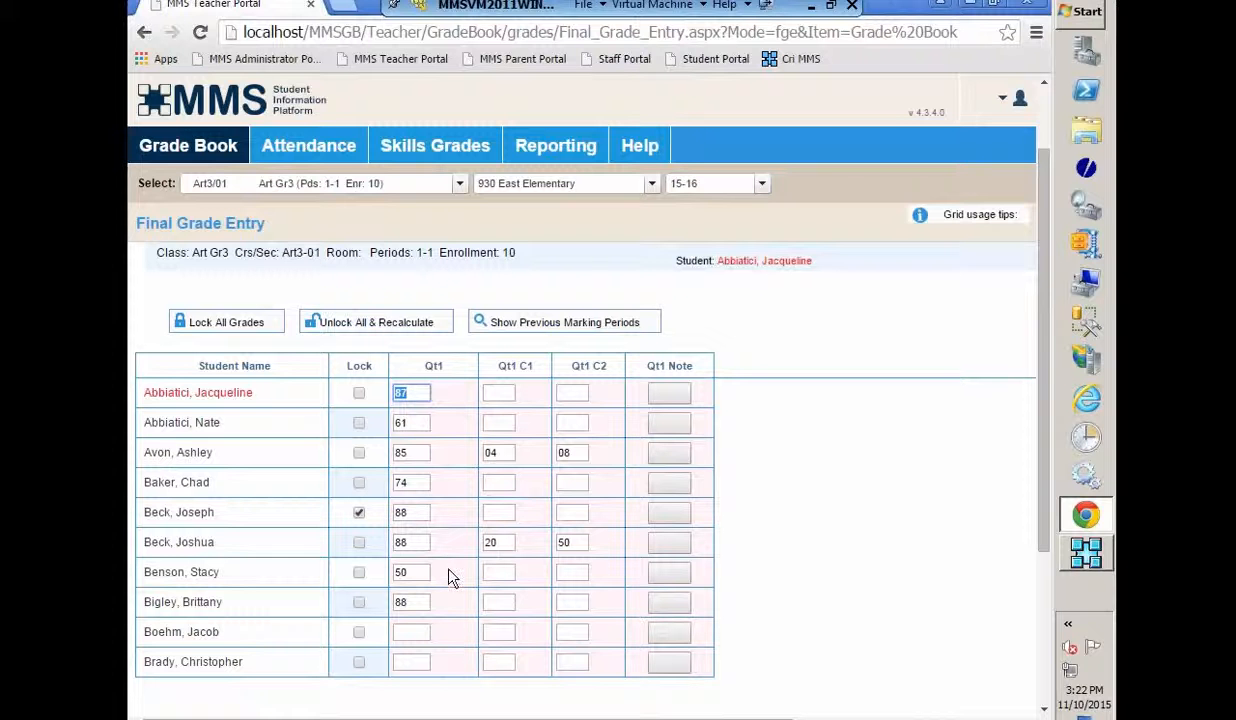
pyautogui.click(418, 632)
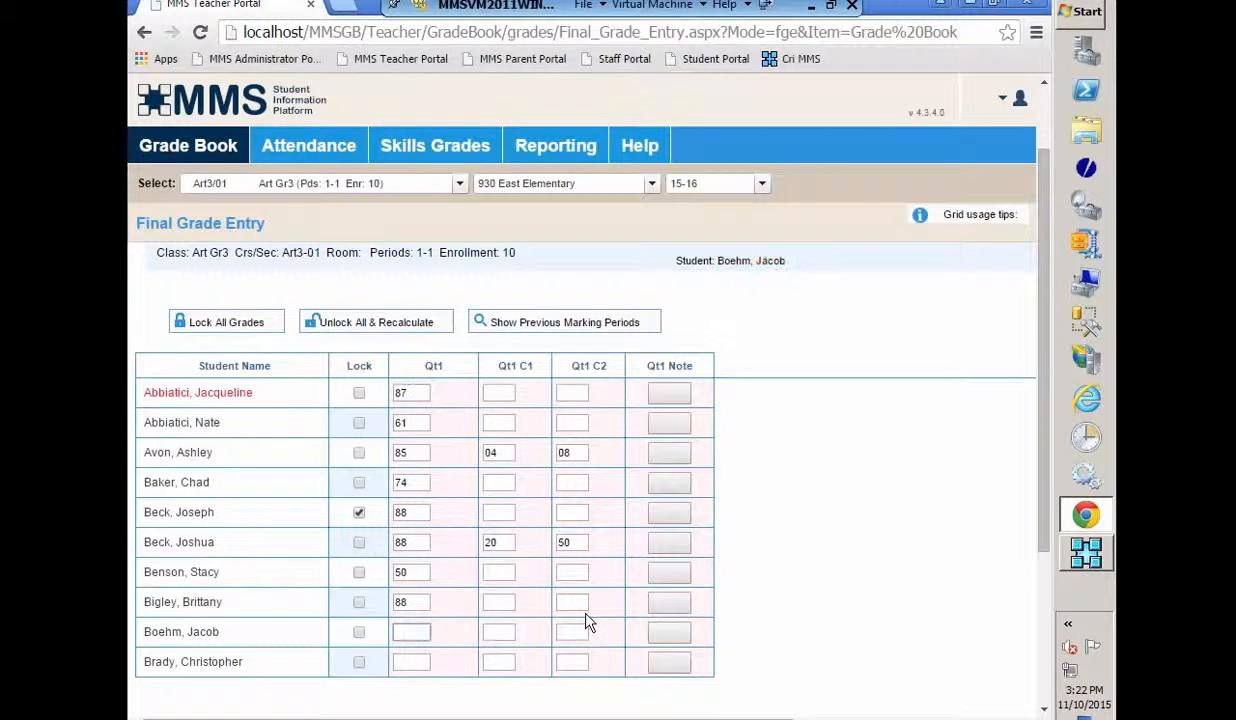
pyautogui.write('99')
pyautogui.click(418, 664)
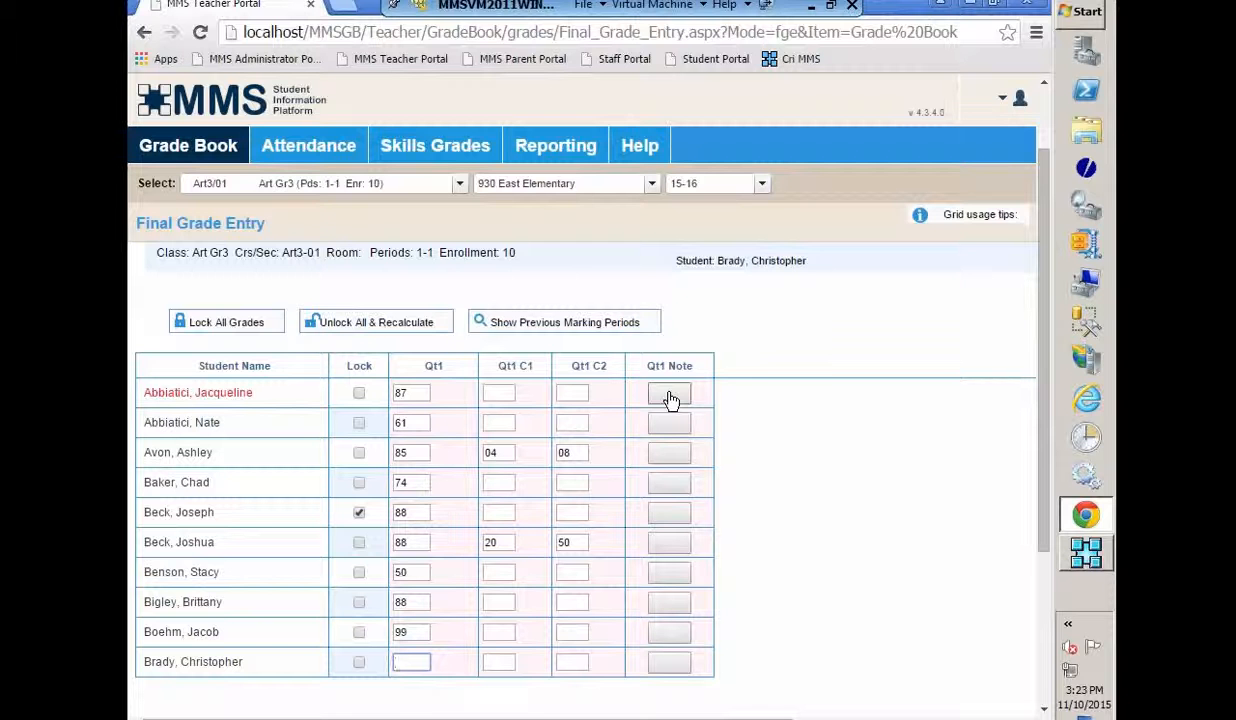
pyautogui.moveTo(184, 152)
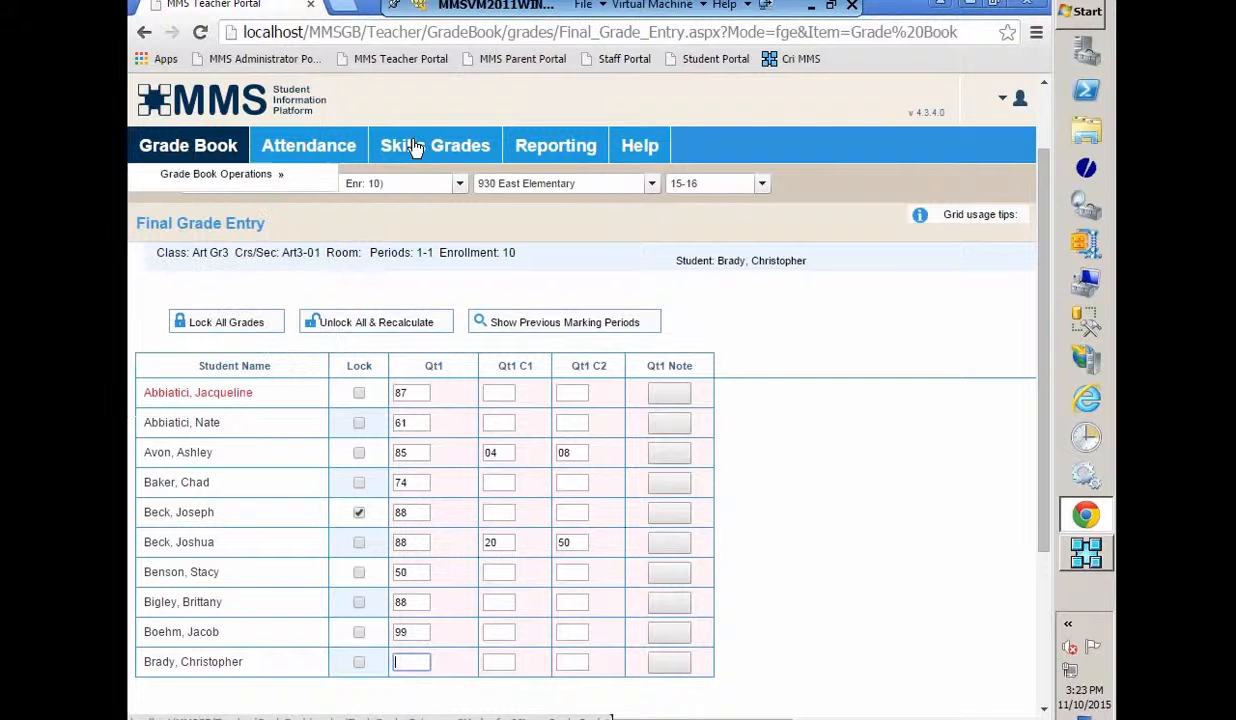
# - Open View/Enter Subject Grades for Art Gr3 and scroll right to the Qt1 C2 and Qt1 Note columns
pyautogui.moveTo(415, 148)
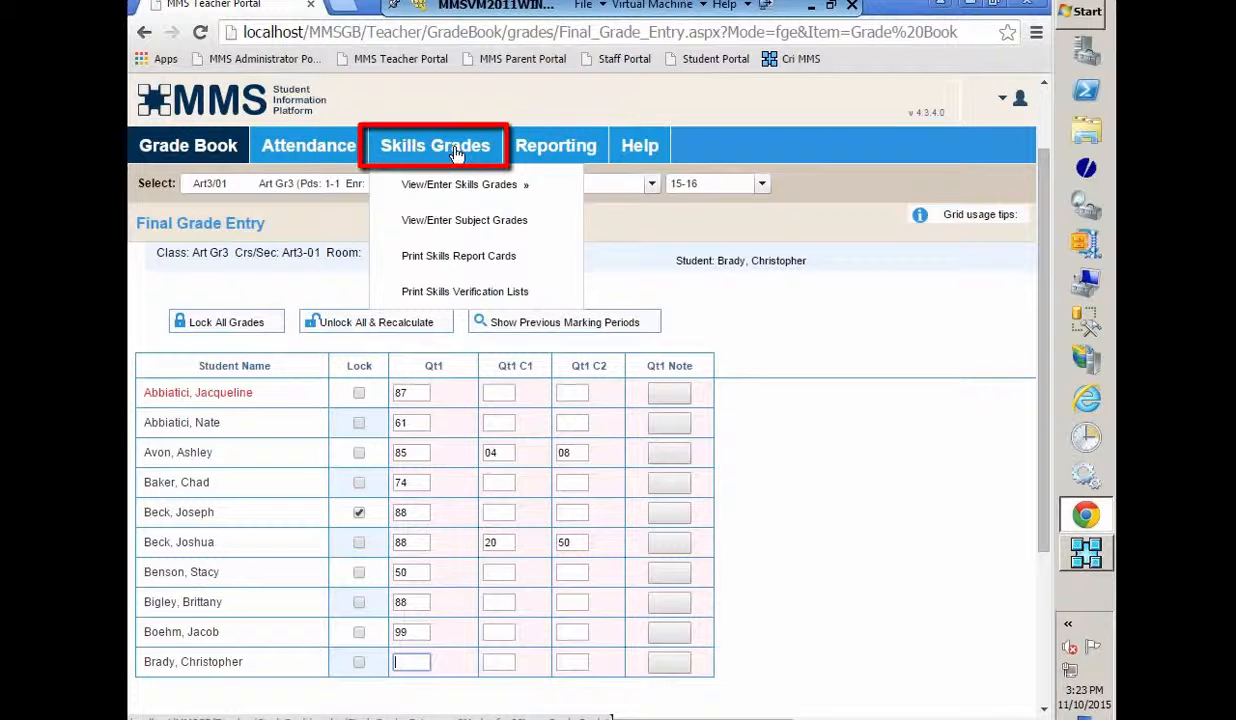
pyautogui.click(474, 224)
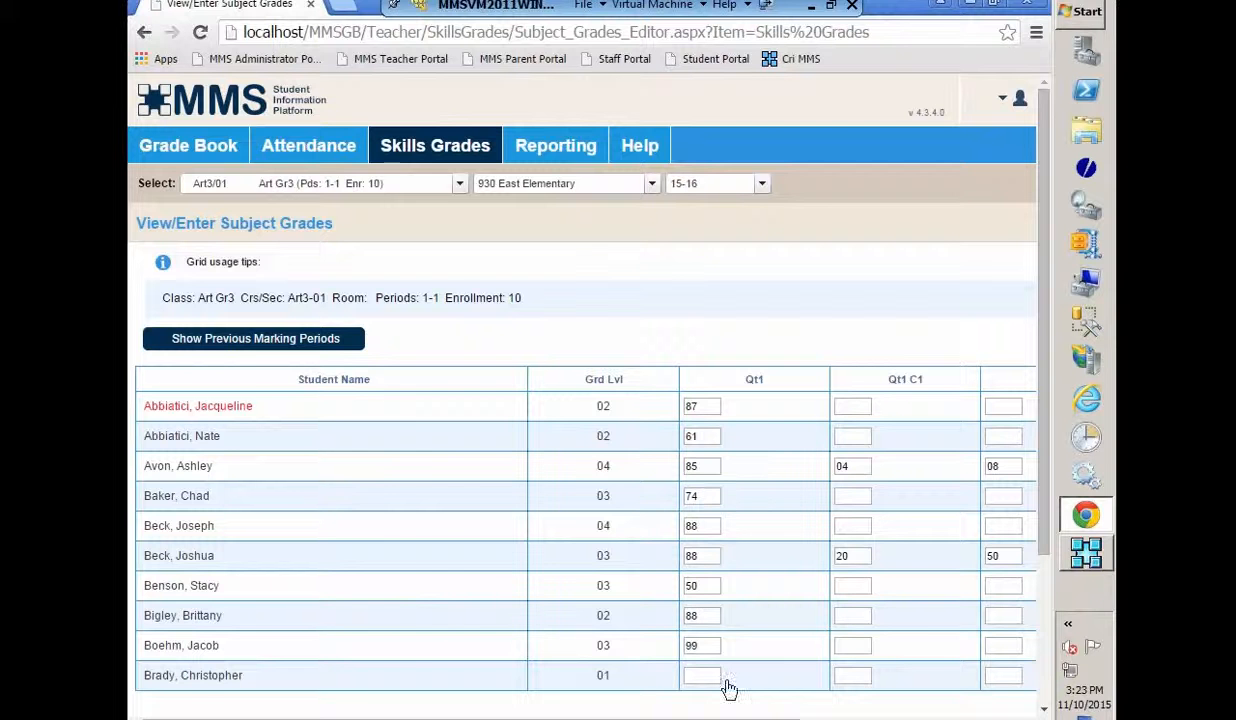
pyautogui.hscroll(5, 888, 484)
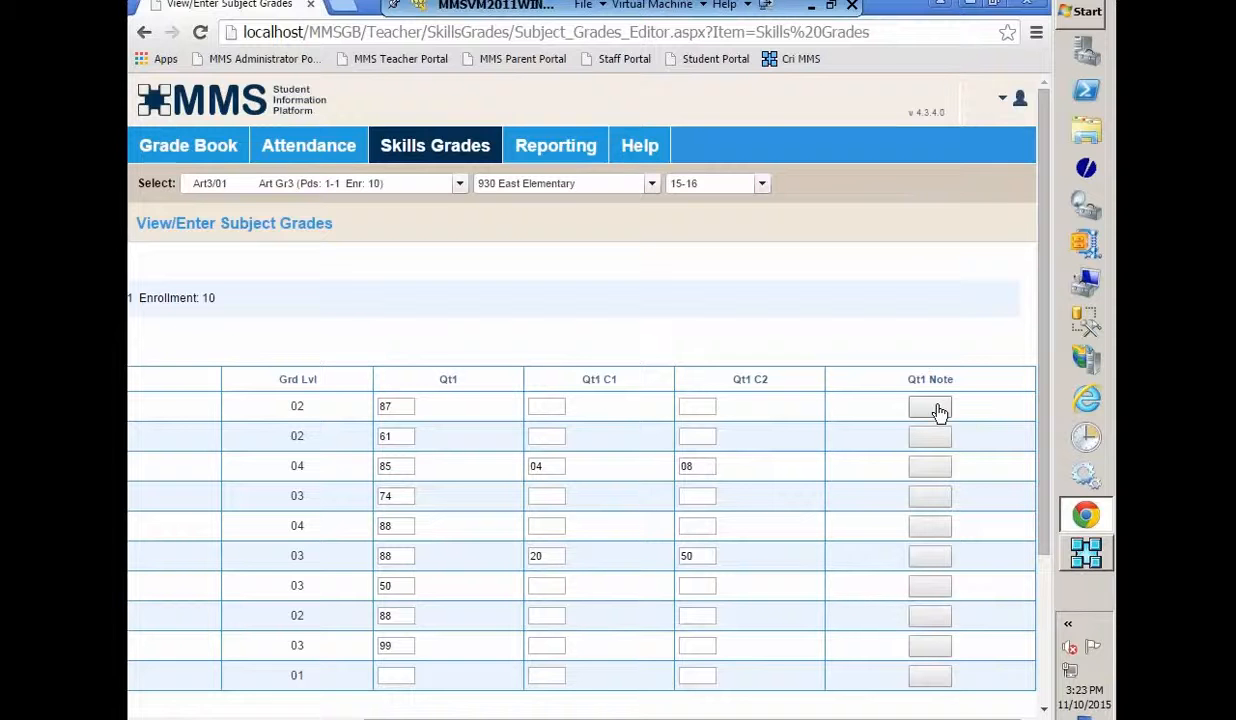
pyautogui.moveTo(1003, 101)
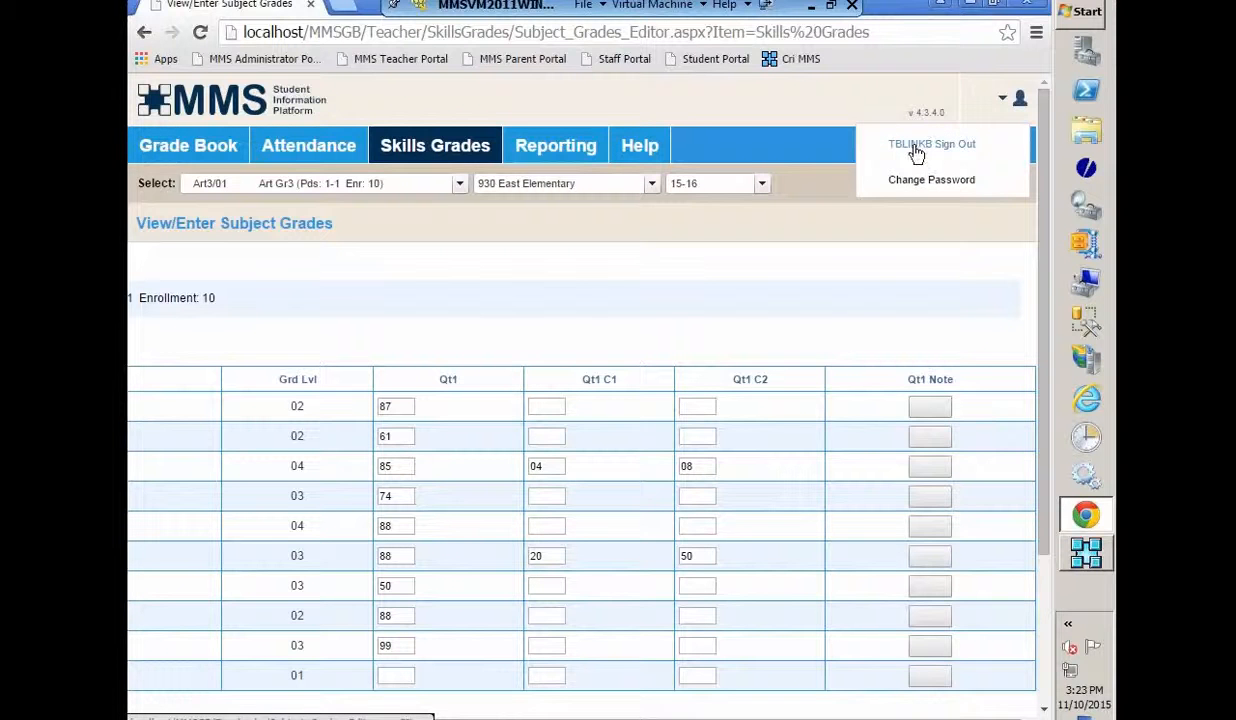
# - Sign out and log back in with the teacher account's username and password, landing on PRE-CALCULUS H
pyautogui.click(916, 147)
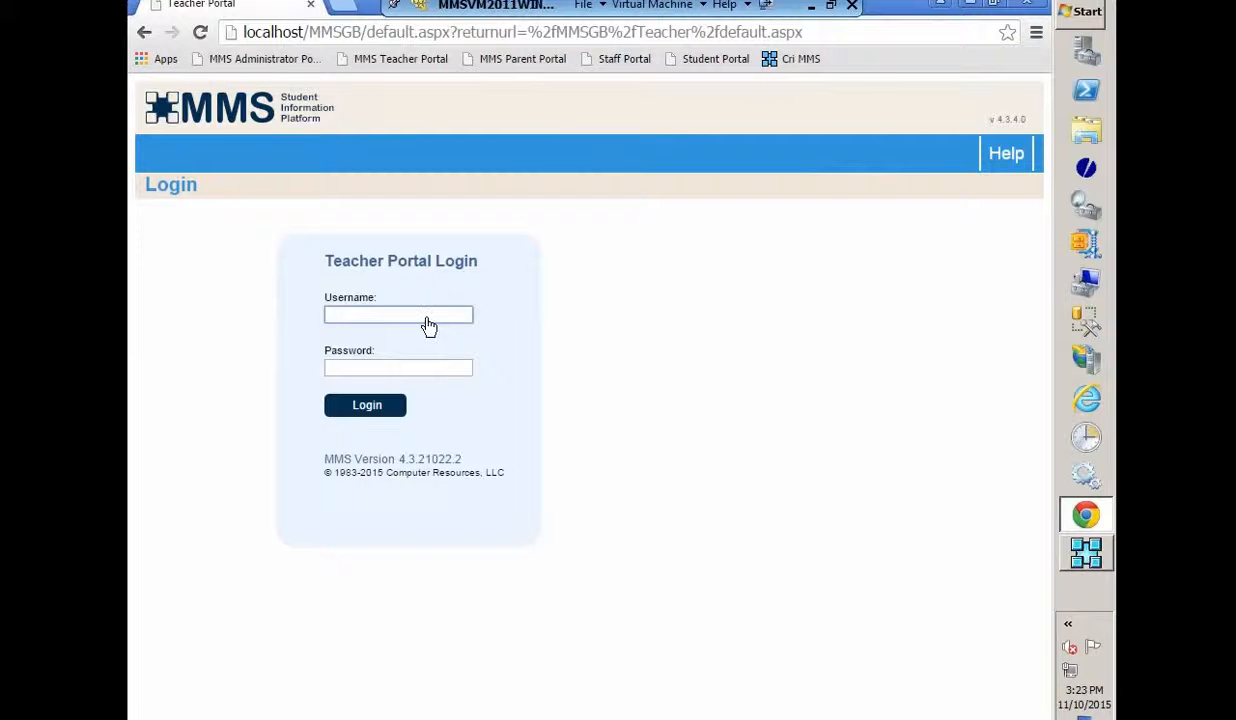
pyautogui.write('tea')
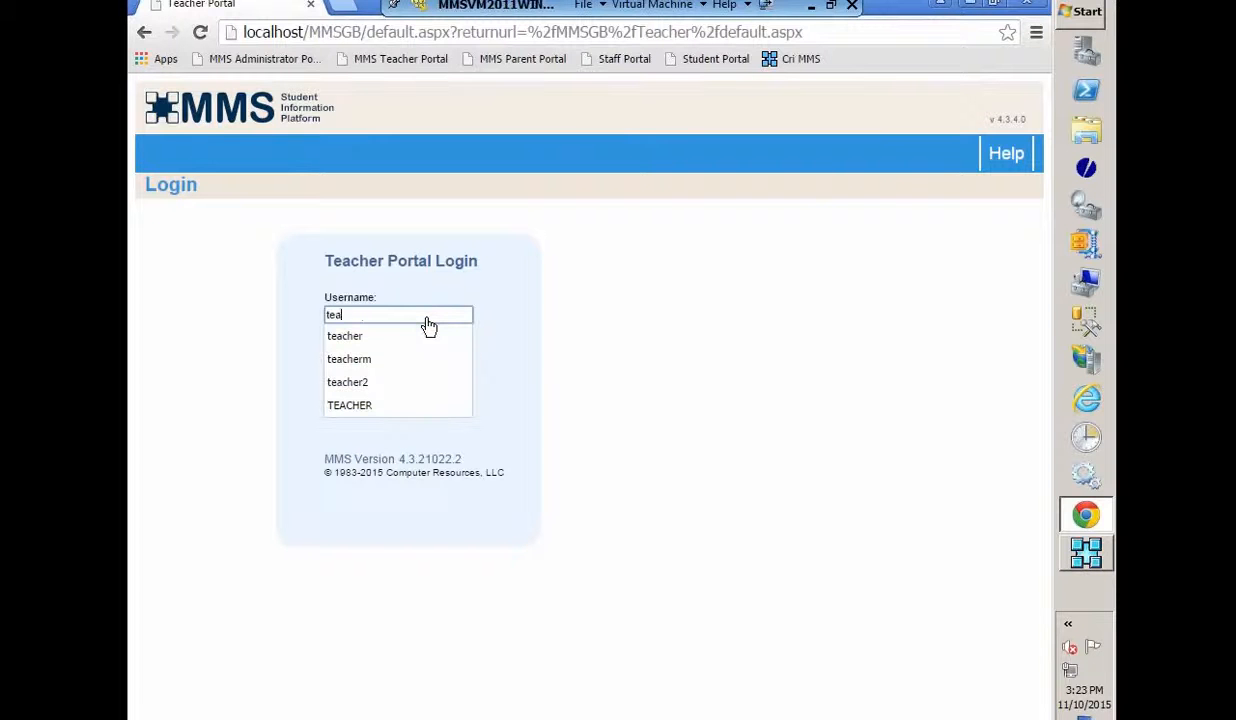
pyautogui.write('cher')
pyautogui.press('Tab')
pyautogui.write('•')
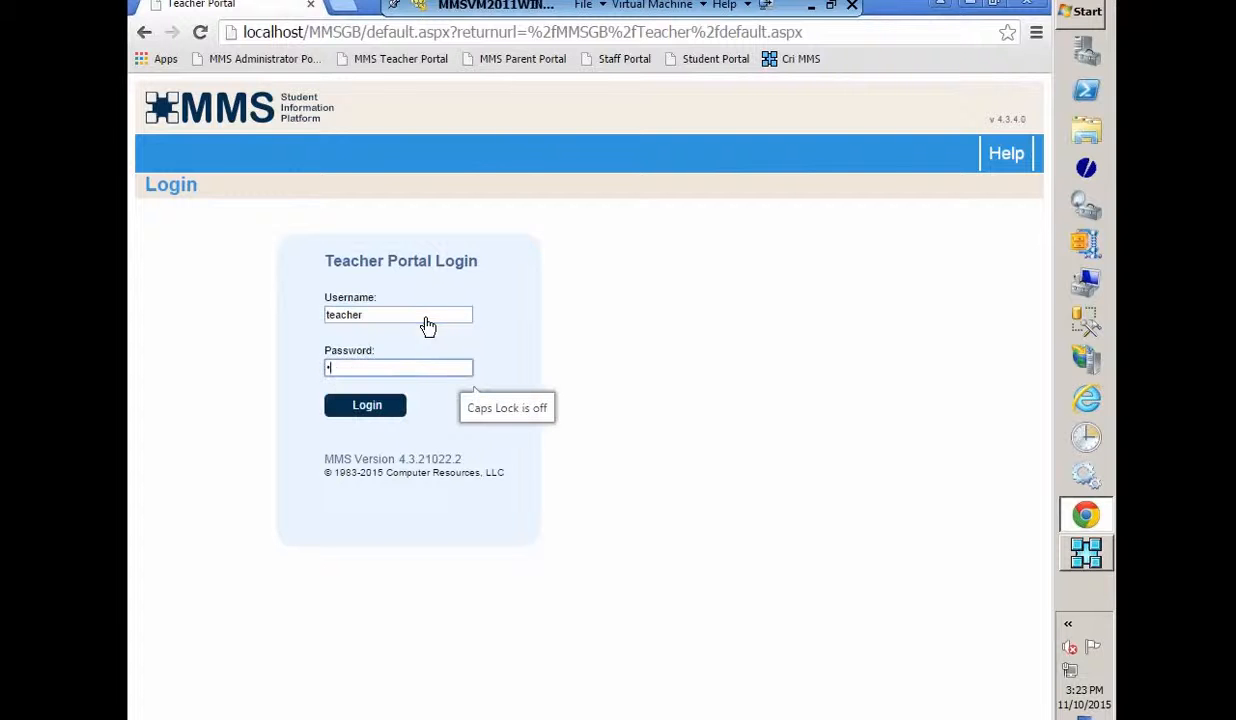
pyautogui.click(358, 410)
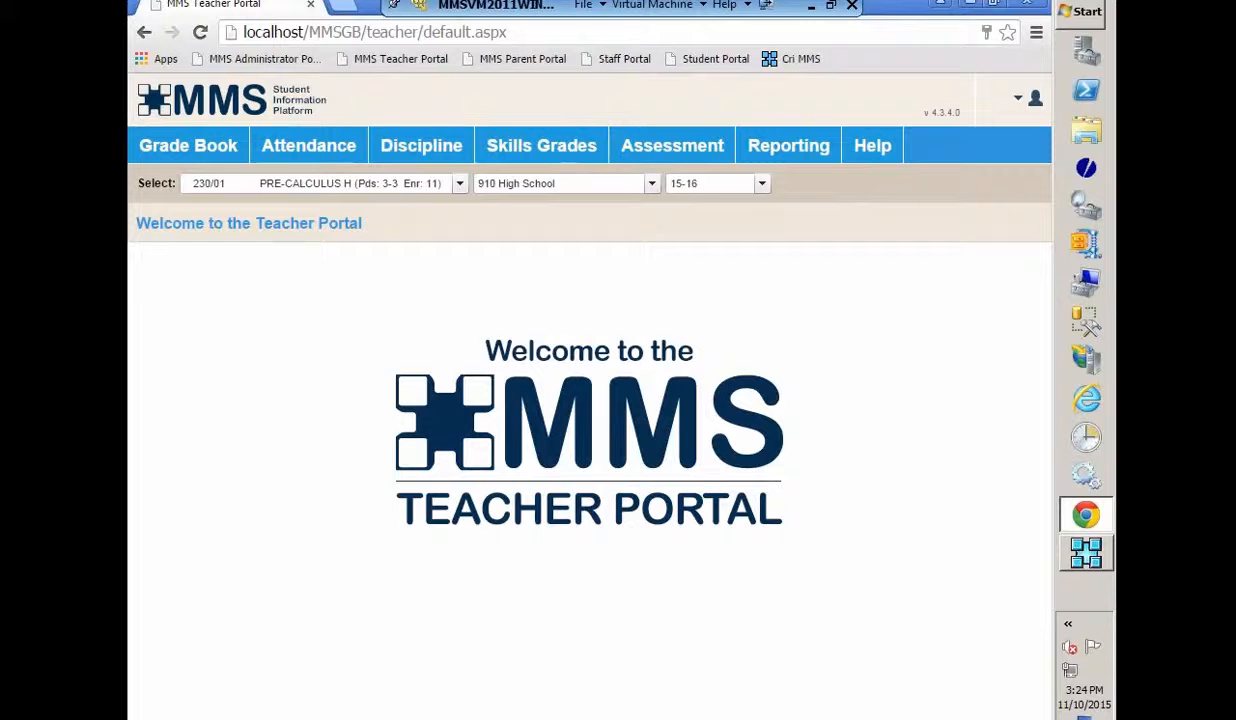
# - Switch the Summary Grid to GEOMETRY 224/02 and open the January 15 homework competency editor
pyautogui.moveTo(203, 152)
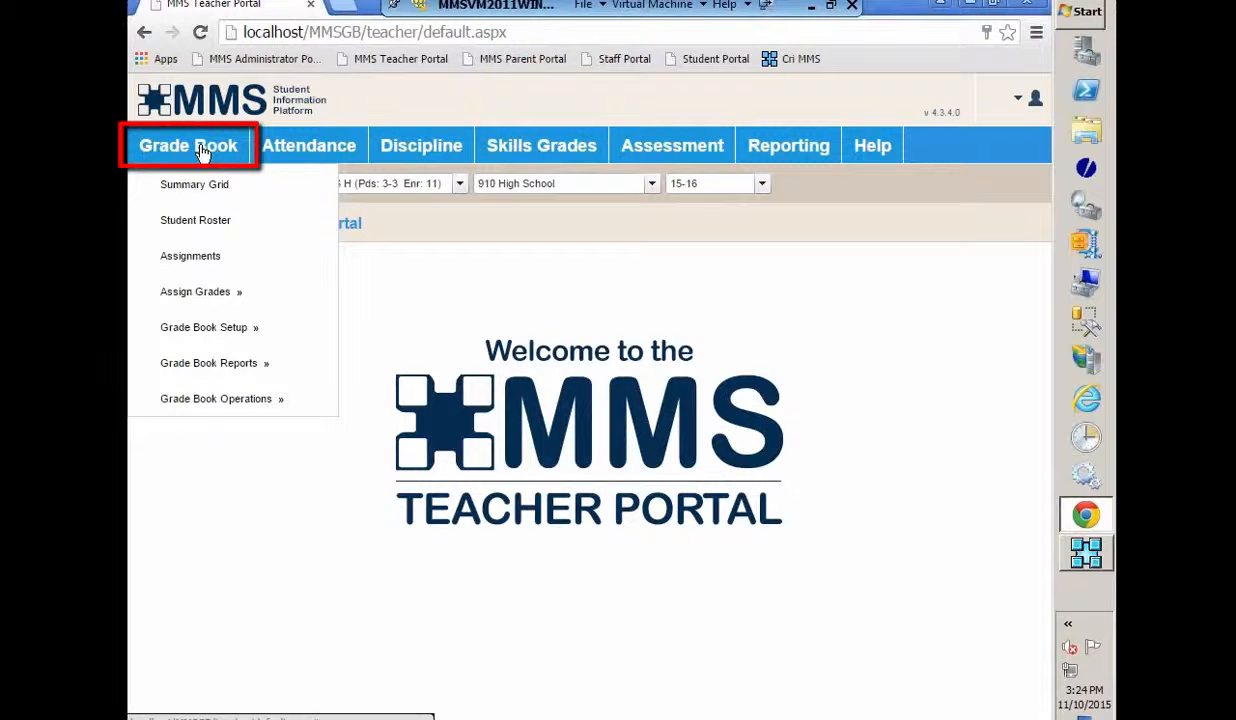
pyautogui.click(180, 189)
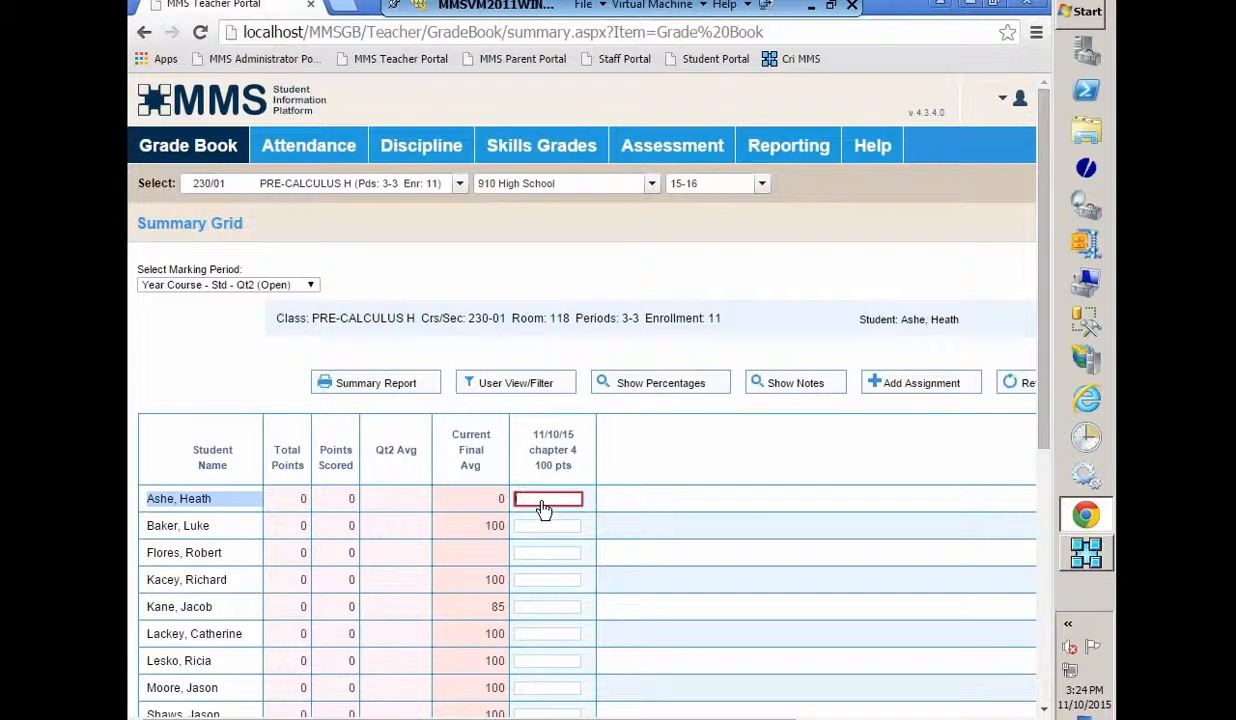
pyautogui.click(444, 185)
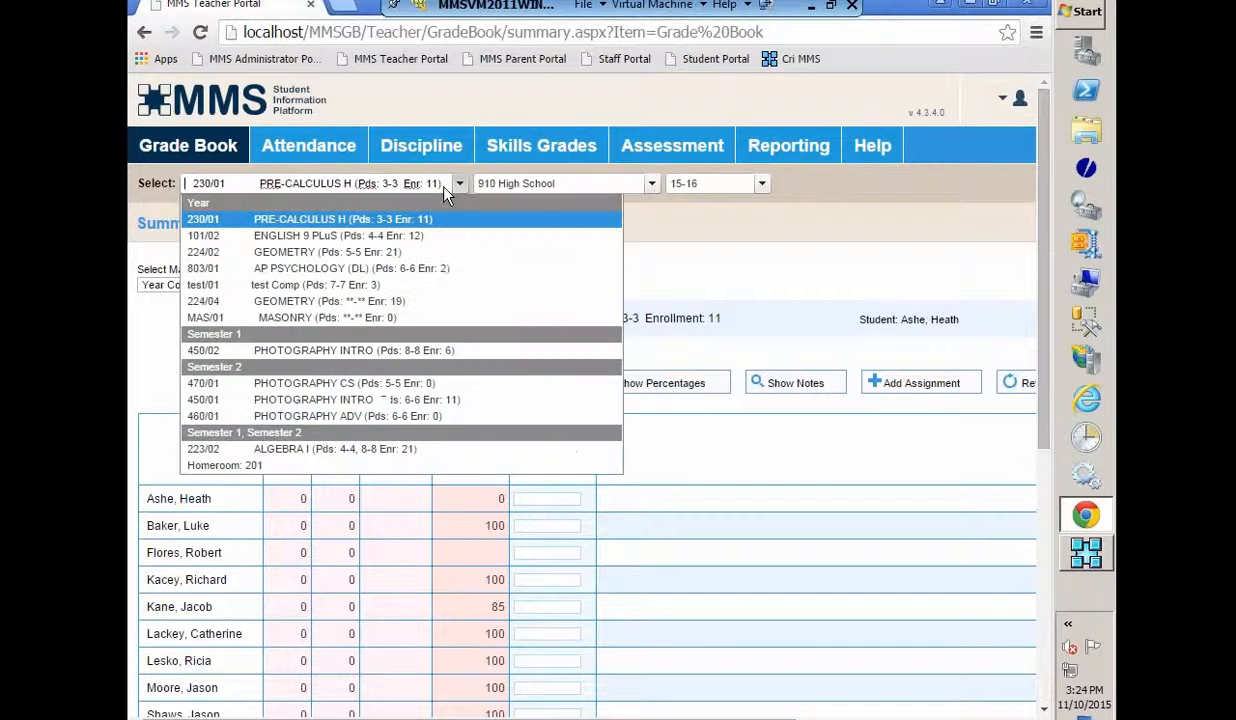
pyautogui.click(265, 253)
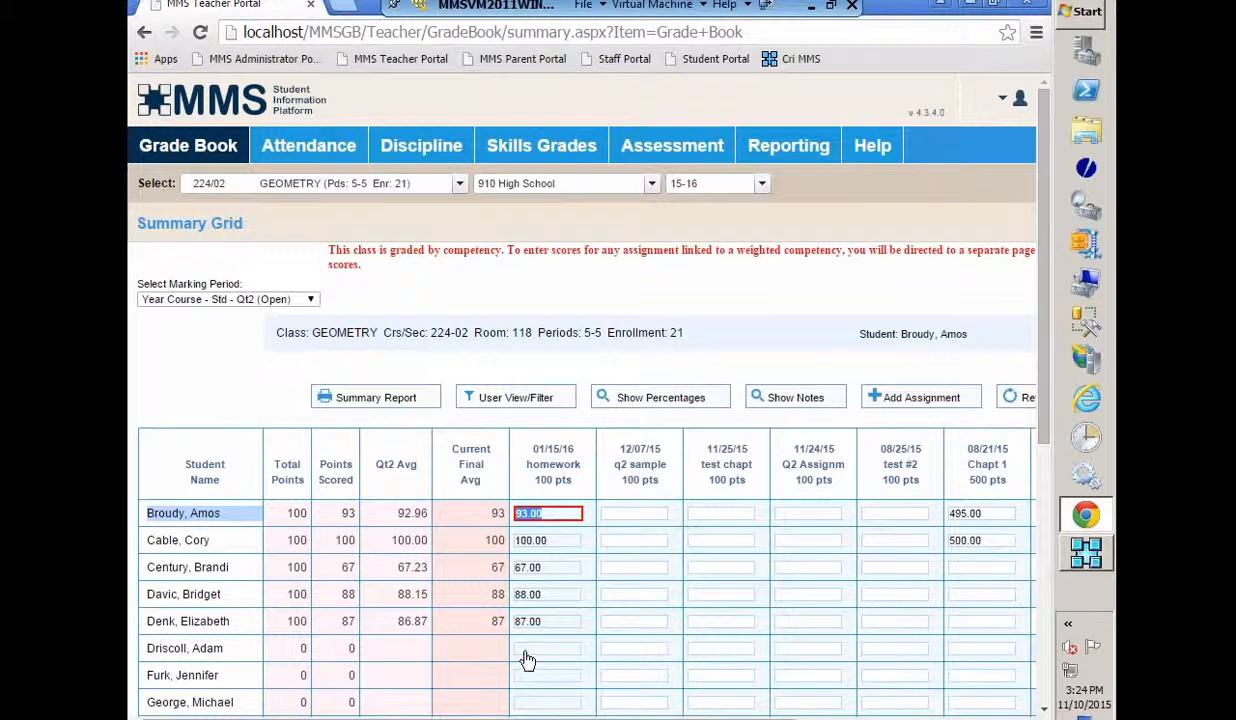
pyautogui.click(526, 652)
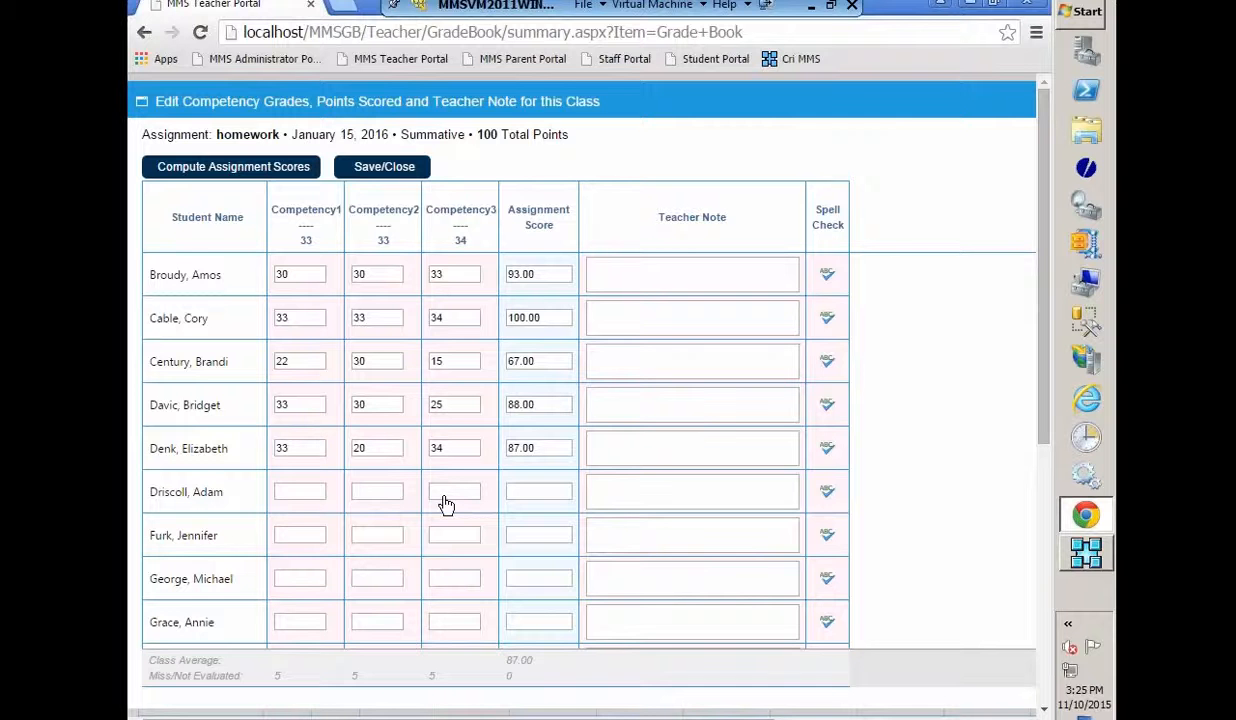
# - Enter Competency1–3 grades of 30, 30 and 31 for the sixth student
pyautogui.click(297, 494)
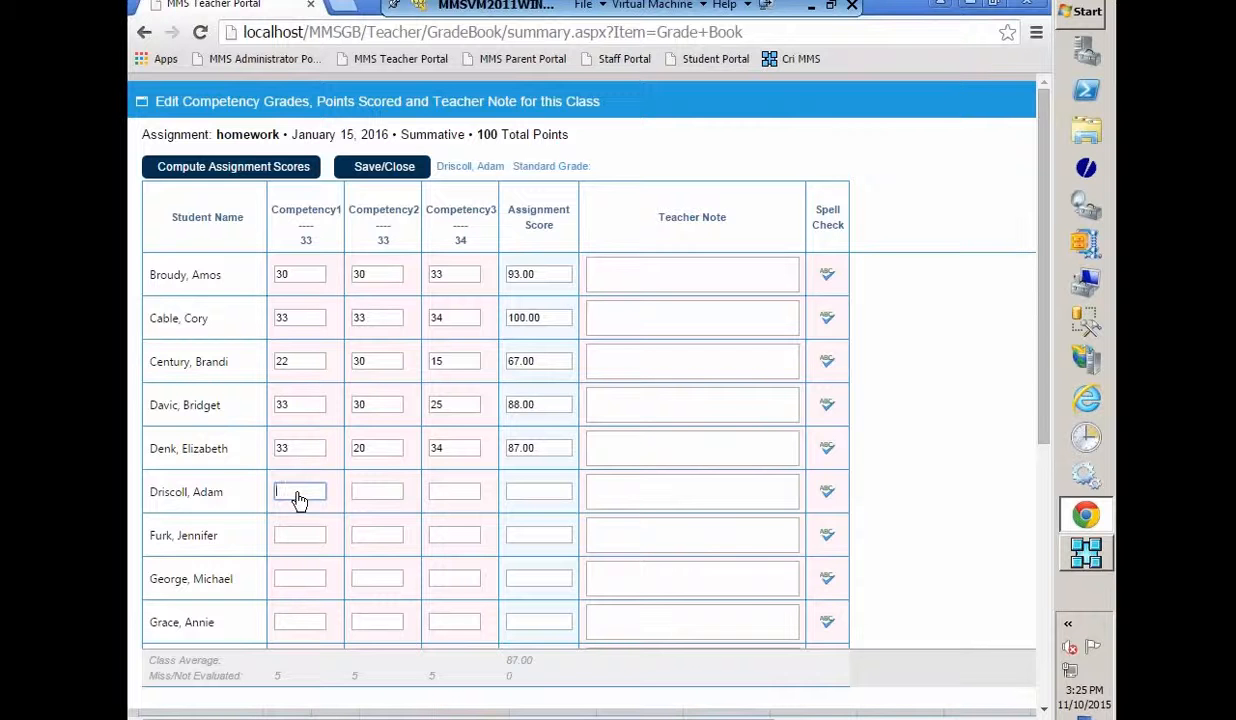
pyautogui.write('30')
pyautogui.press('Tab')
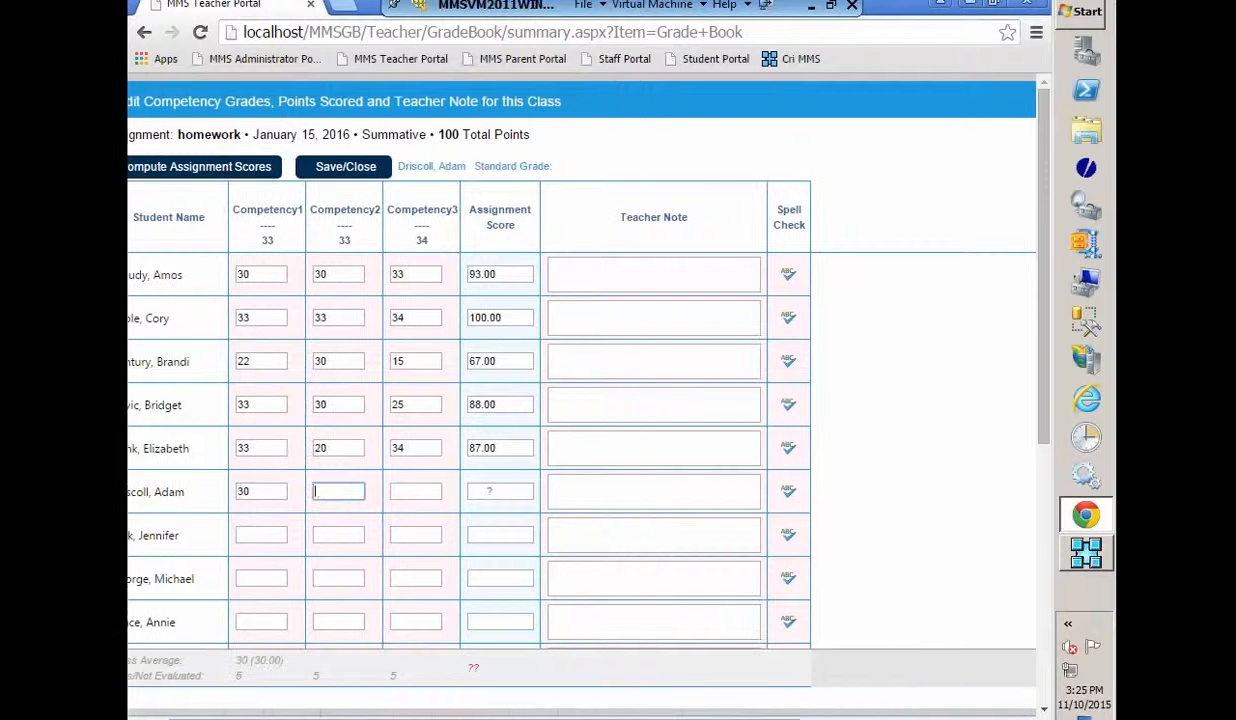
pyautogui.write('30')
pyautogui.press('Tab')
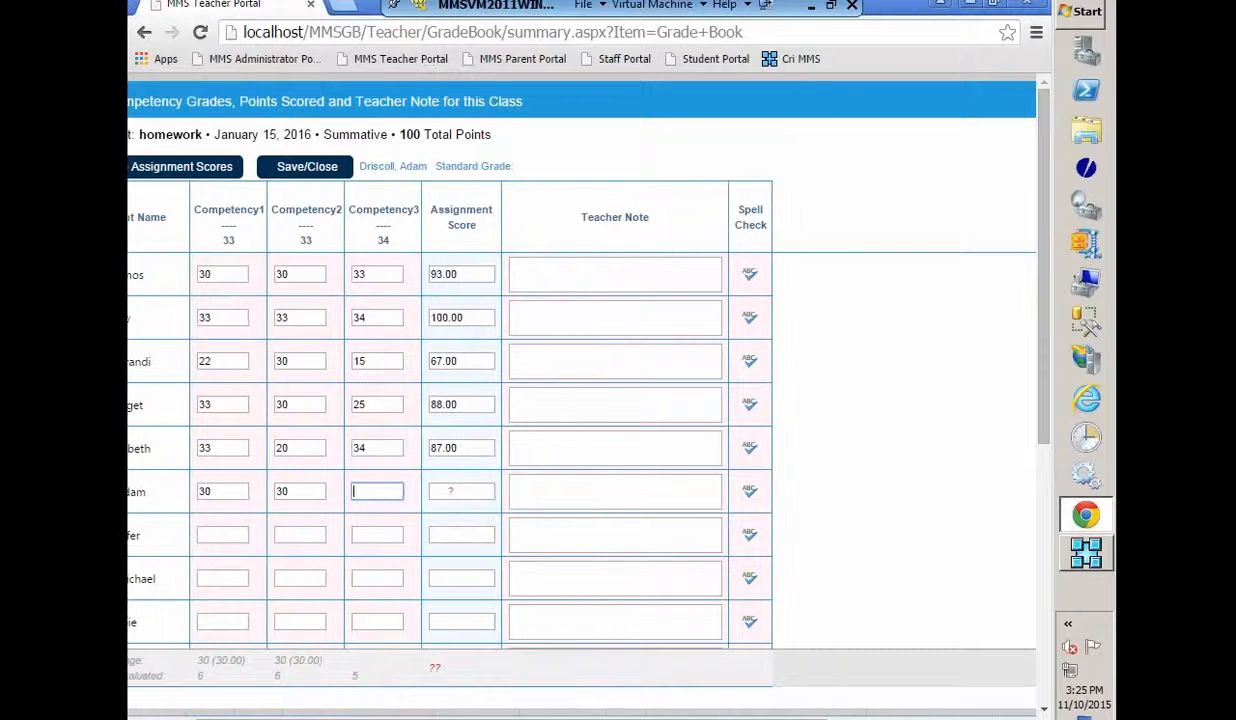
pyautogui.write('31')
# - Enter Competency1–3 grades of 33, 30 and 29 for the seventh student
pyautogui.press('Tab')
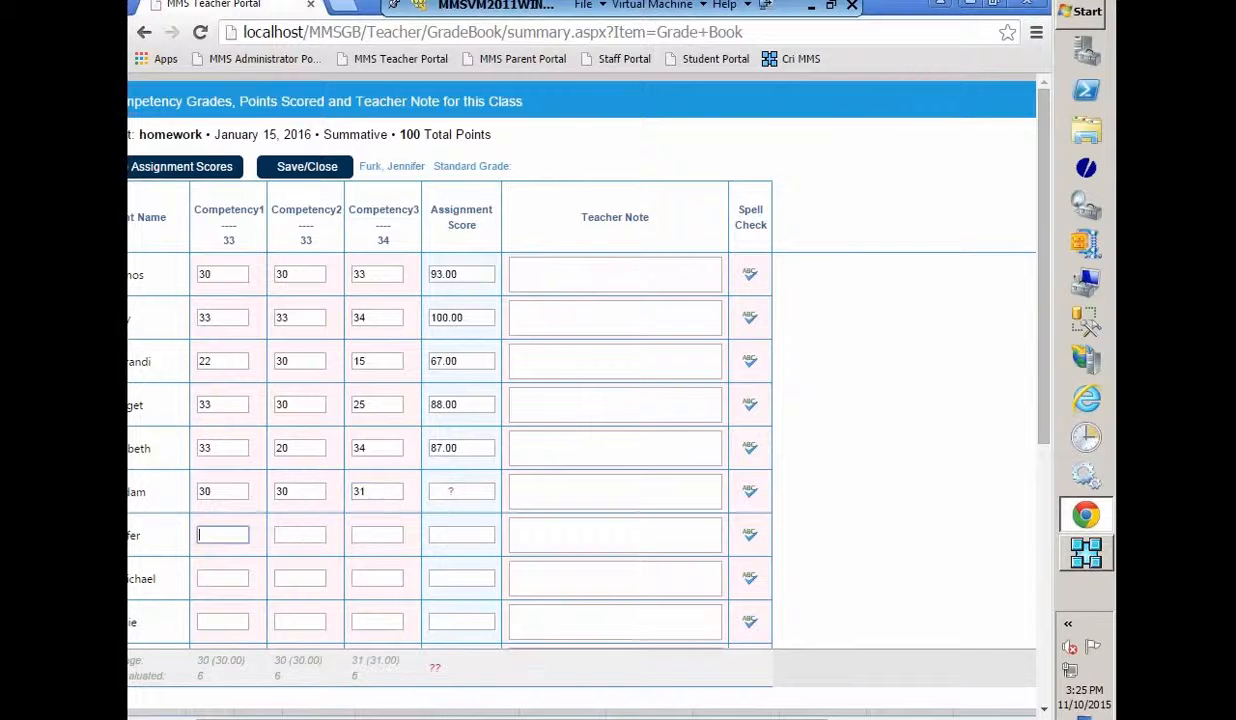
pyautogui.write('33')
pyautogui.press('Tab')
pyautogui.write('30')
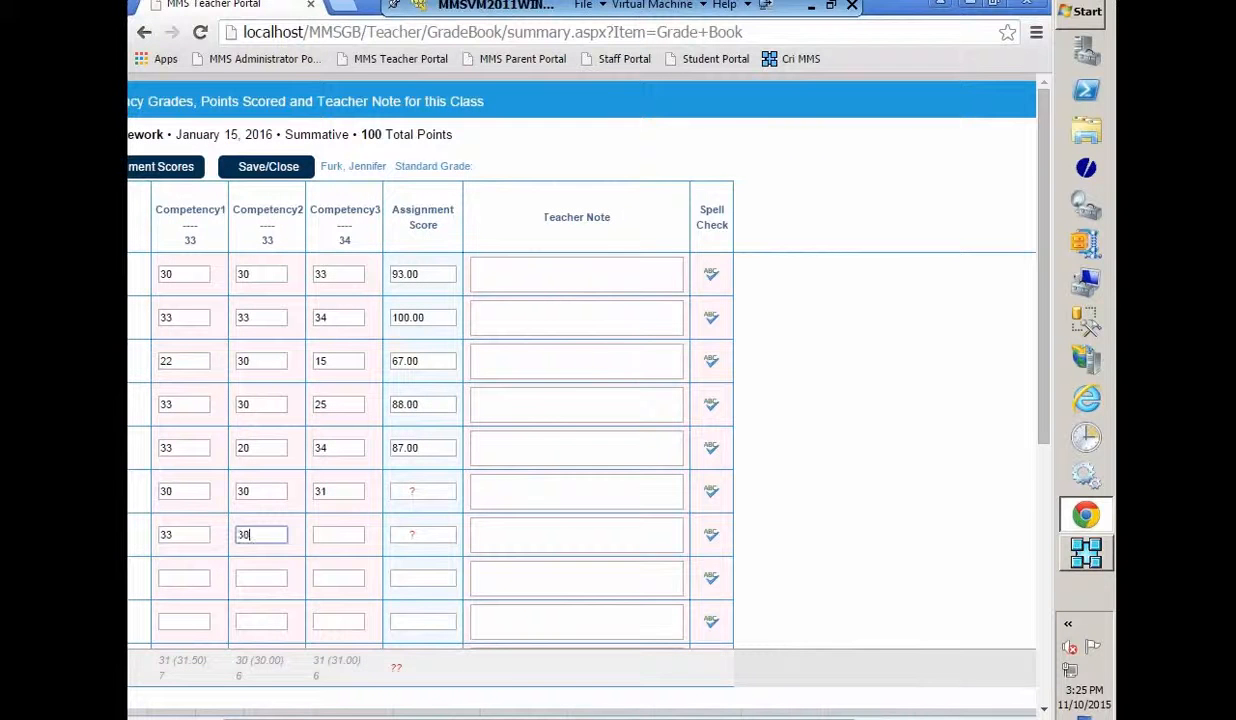
pyautogui.press('Tab')
pyautogui.write('29')
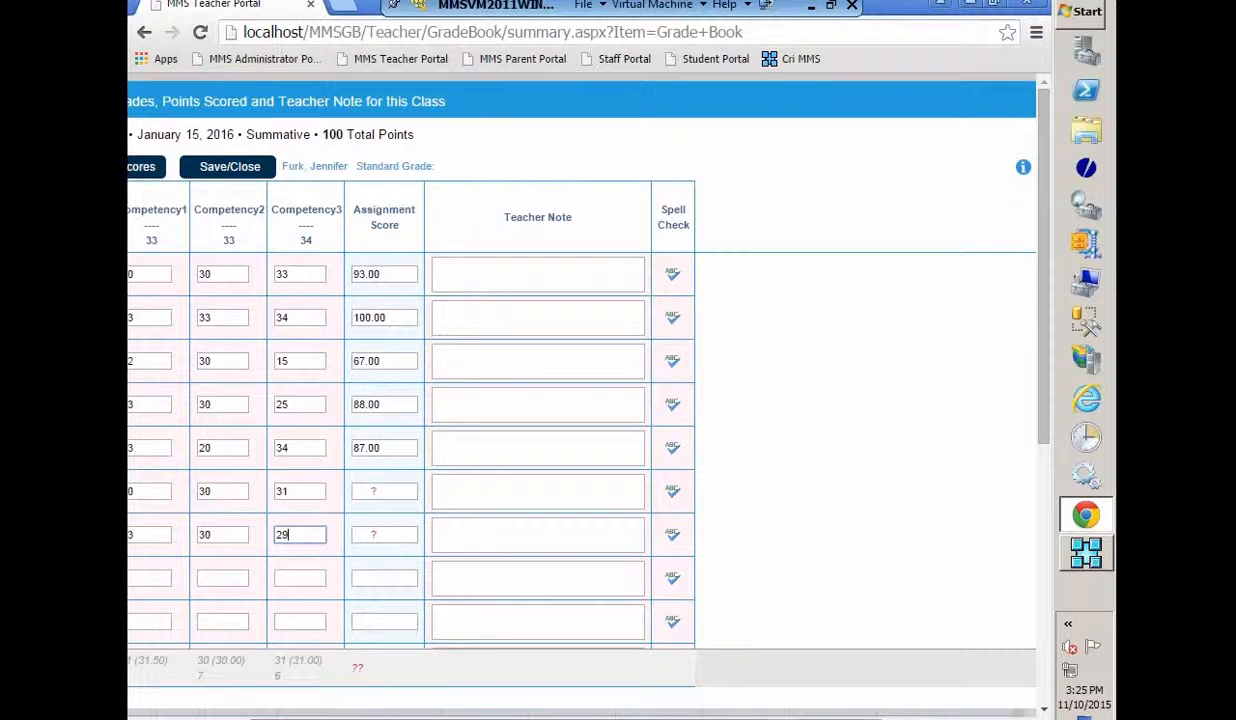
pyautogui.moveTo(400, 718); pyautogui.dragTo(288, 718)
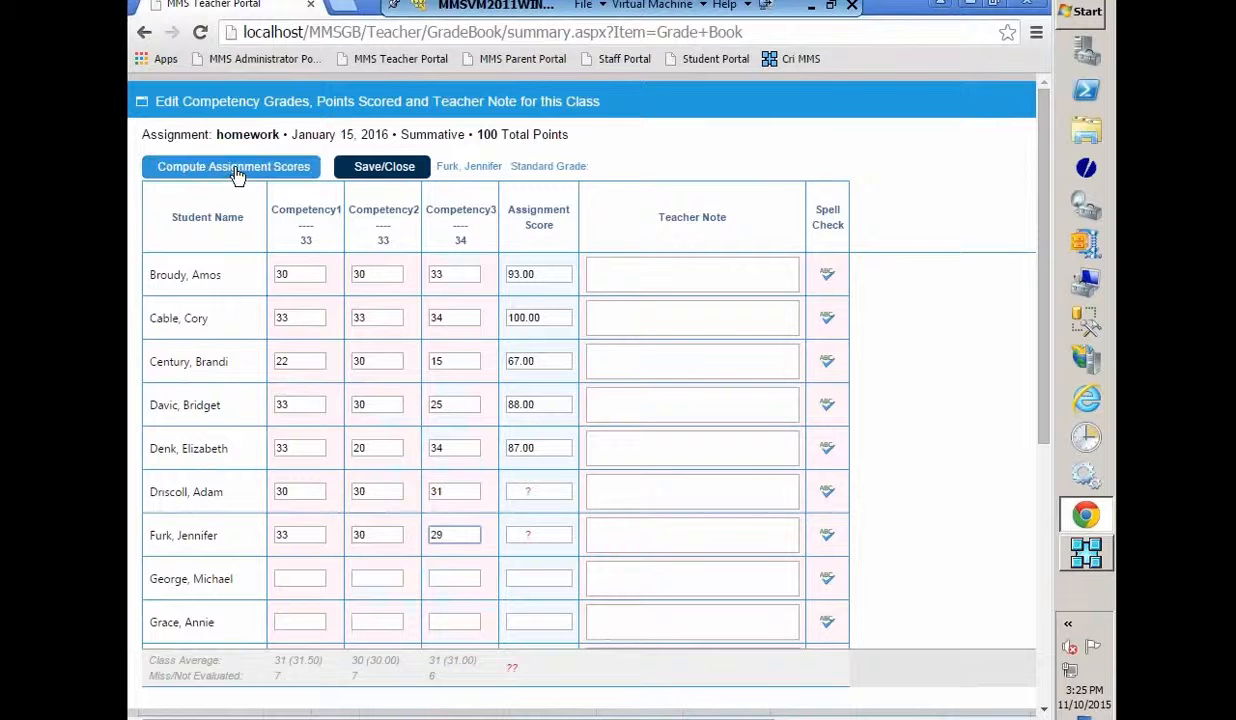
# - Compute homework assignment scores, giving 91.00 and 92.00, then close the next row's score options unchanged
pyautogui.click(234, 168)
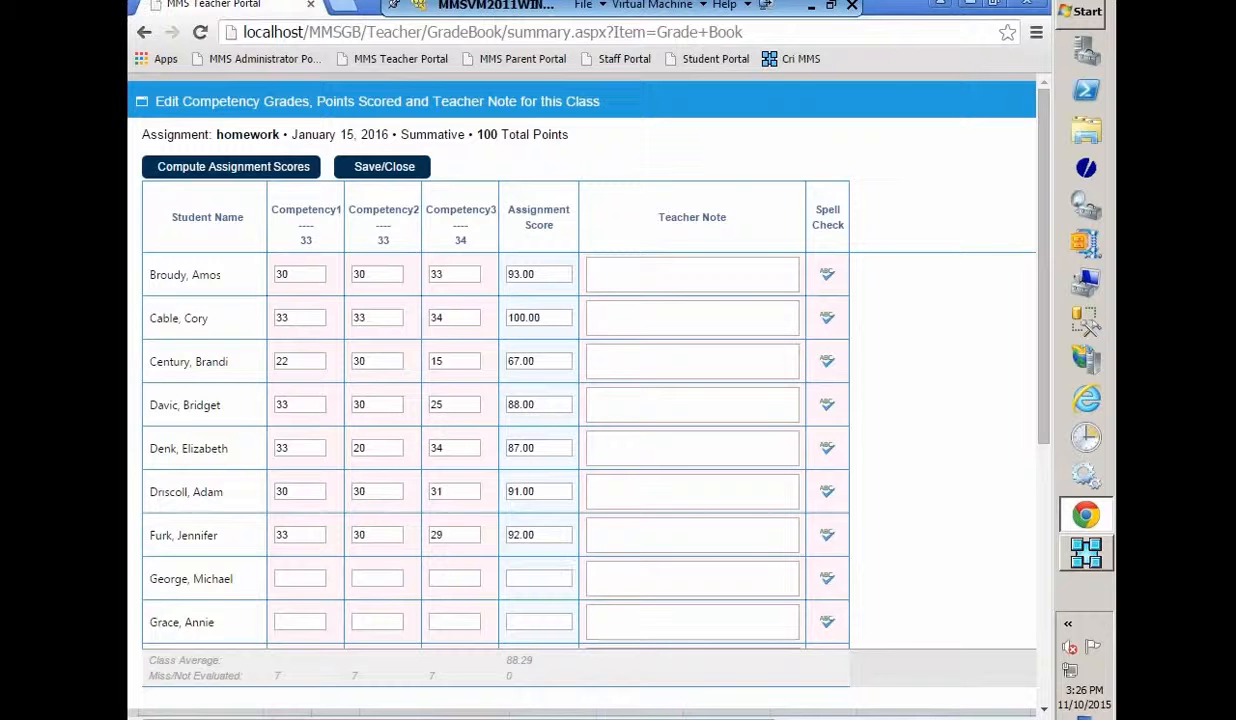
pyautogui.click(540, 585)
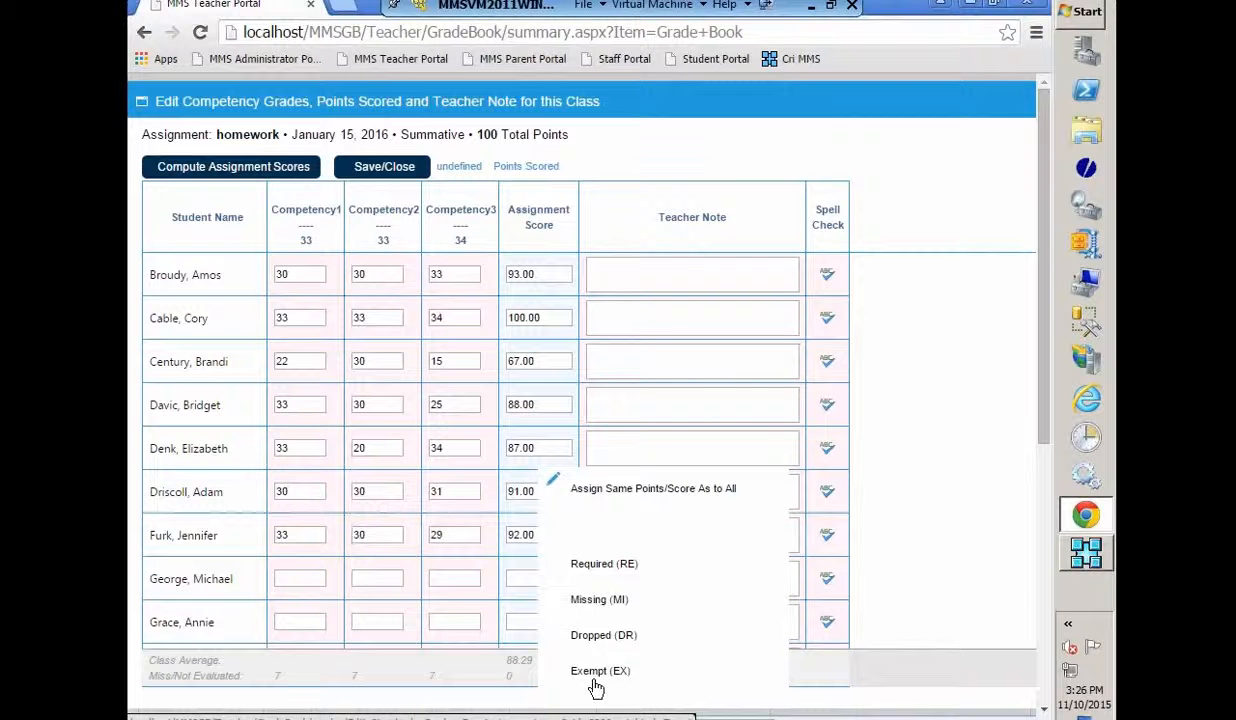
pyautogui.click(939, 553)
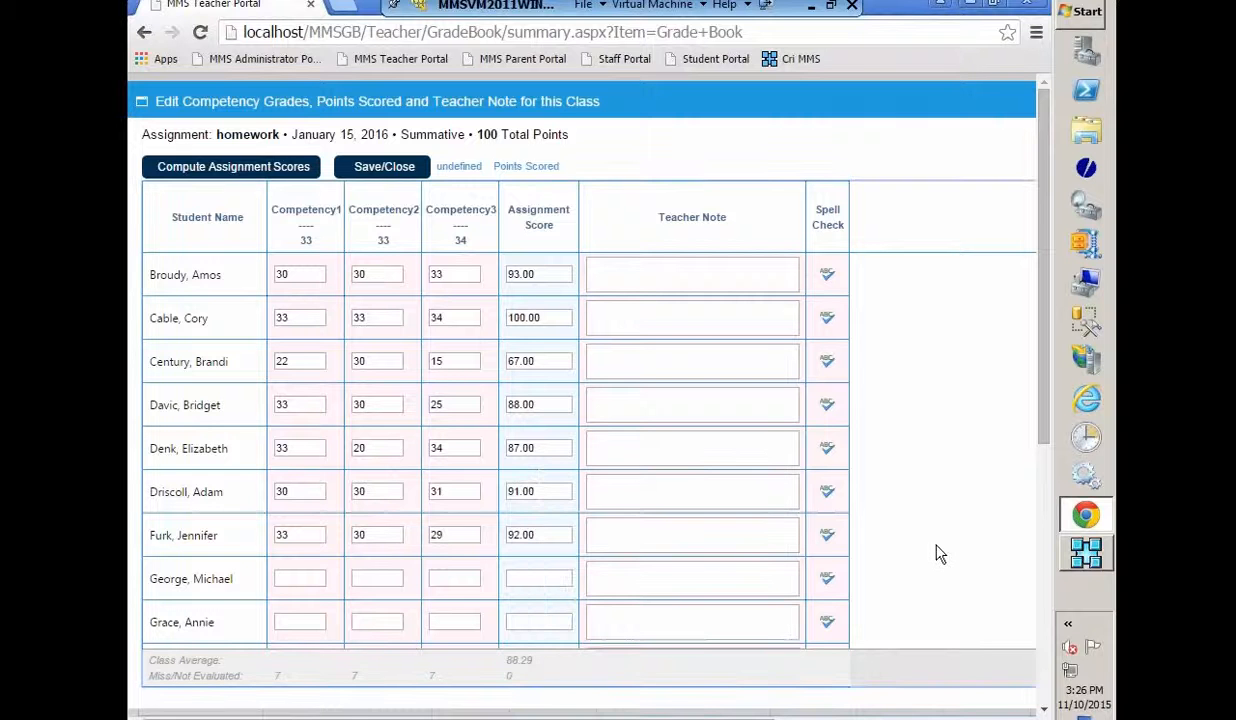